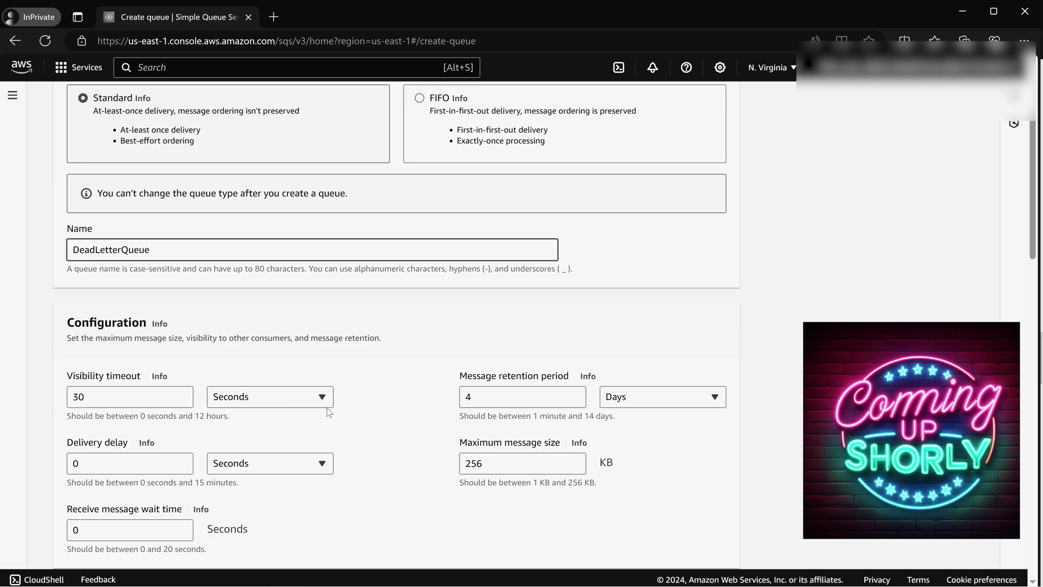
pyautogui.scroll(-1, 408, 413)
# Step: Select DeadLetterQueue's 4-day message retention value so it can be replaced with 14
pyautogui.click(481, 317)
pyautogui.hotkey('ctrl', 'a')
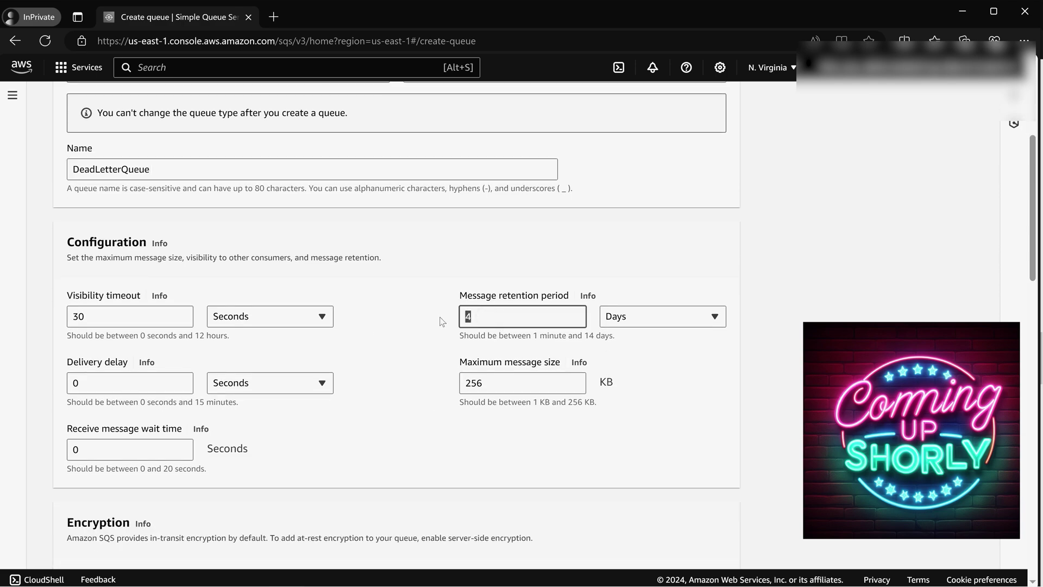
pyautogui.write('14')
pyautogui.scroll(-1, 422, 375)
pyautogui.scroll(-2, 422, 375)
pyautogui.scroll(-2, 422, 375)
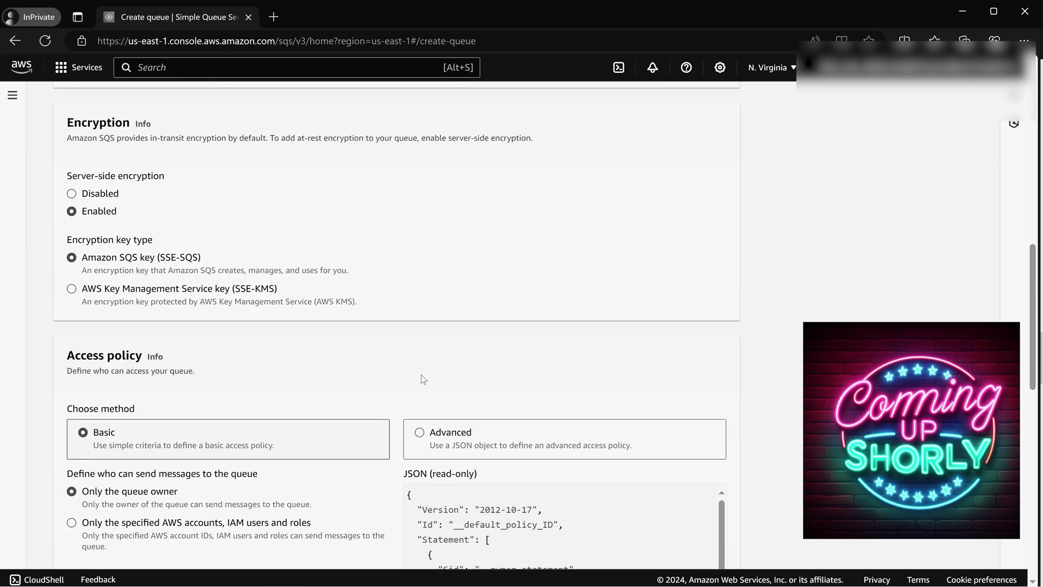
pyautogui.scroll(-2, 421, 379)
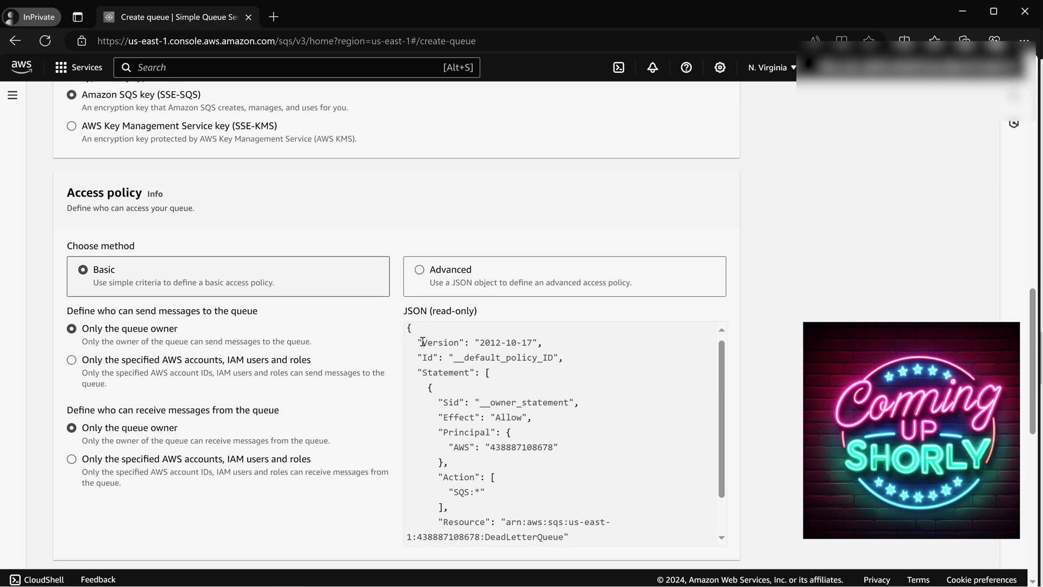
pyautogui.scroll(-1, 421, 380)
pyautogui.scroll(-3, 339, 354)
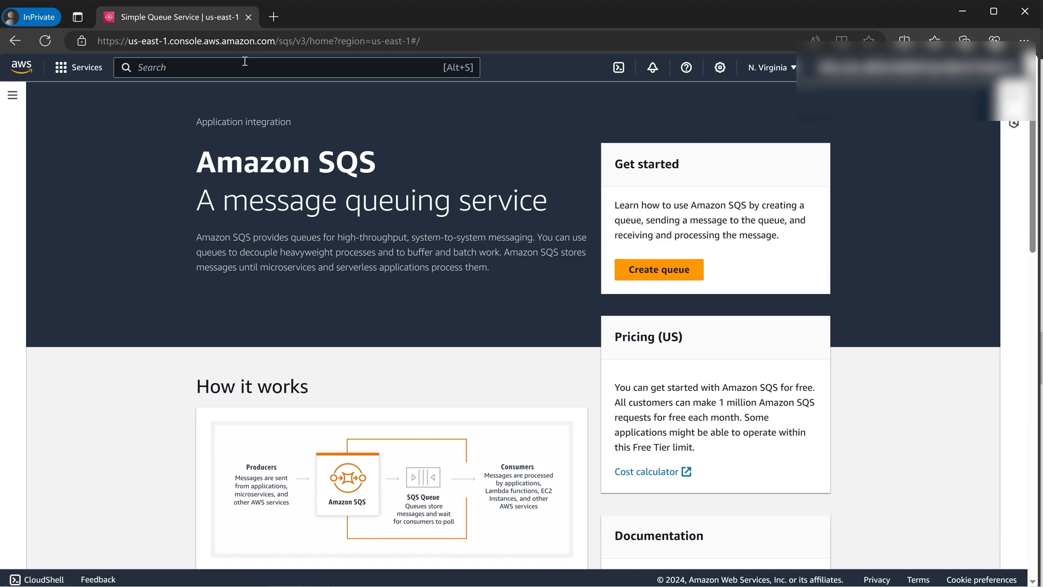
# Step: Create the standard queue CloudGuruAmitQueue with a 14-day message retention period
pyautogui.click(655, 273)
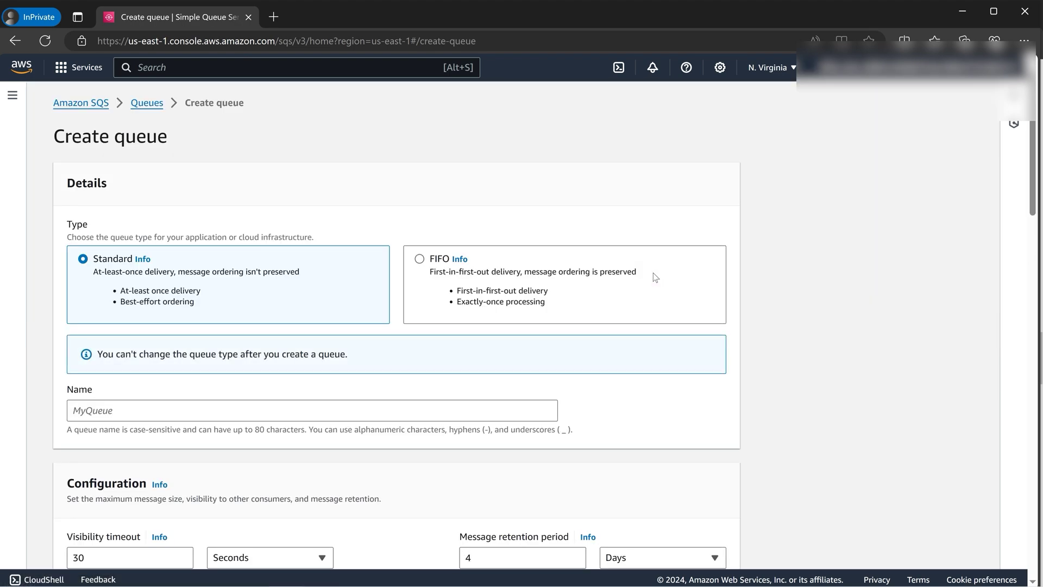
pyautogui.scroll(-2, 285, 294)
pyautogui.scroll(2, 143, 212)
pyautogui.click(147, 414)
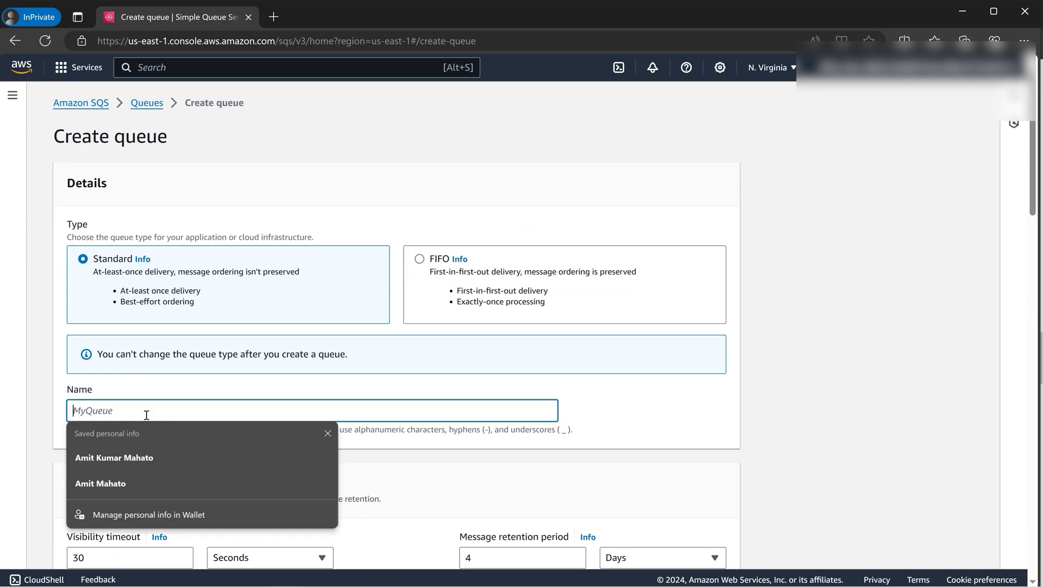
pyautogui.write('Ck')
pyautogui.write('lo')
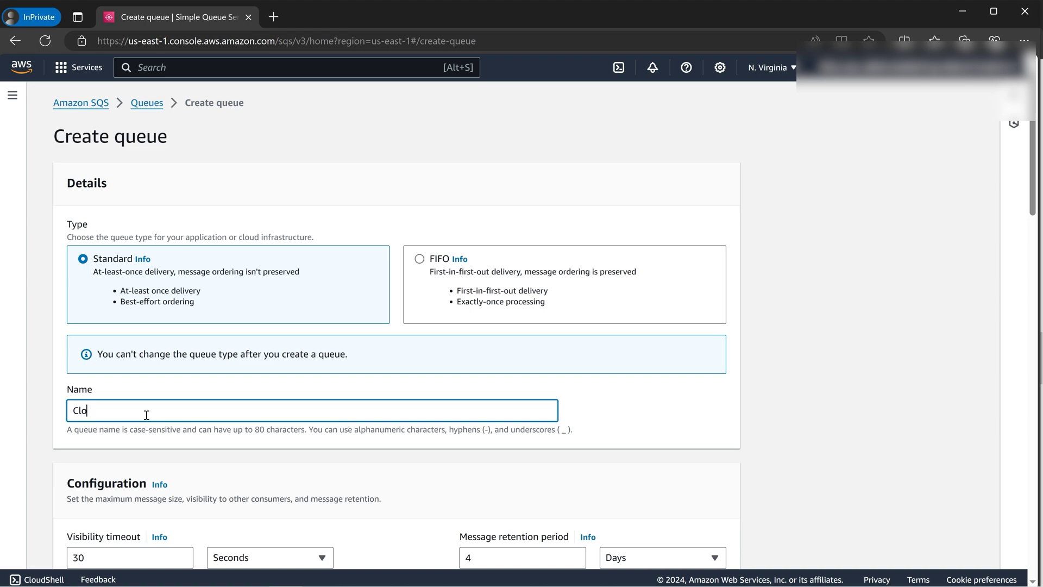
pyautogui.write('udGuruA')
pyautogui.write('mitQueue')
pyautogui.scroll(-2, 146, 416)
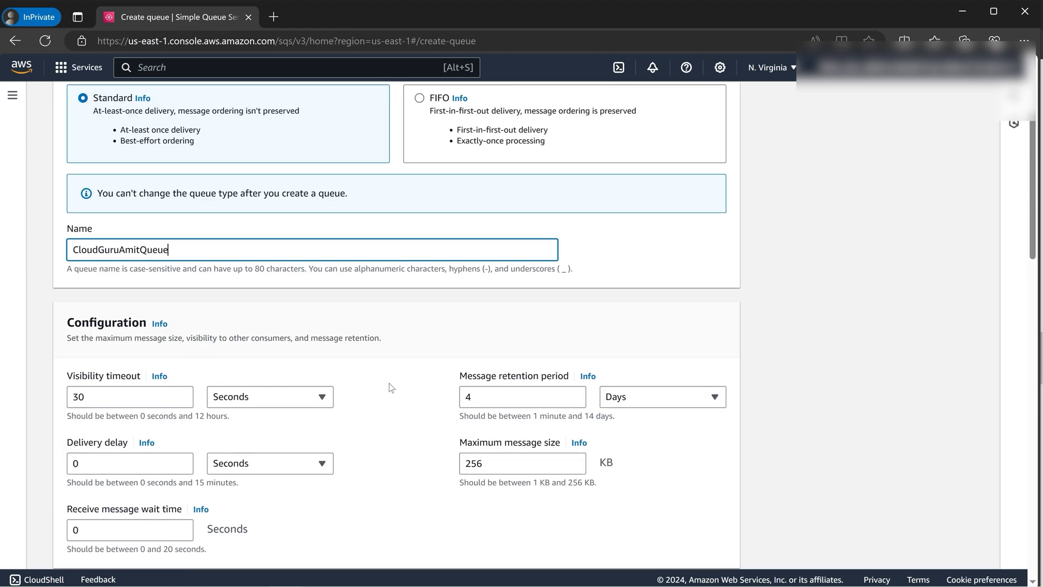
pyautogui.moveTo(497, 397); pyautogui.dragTo(458, 403)
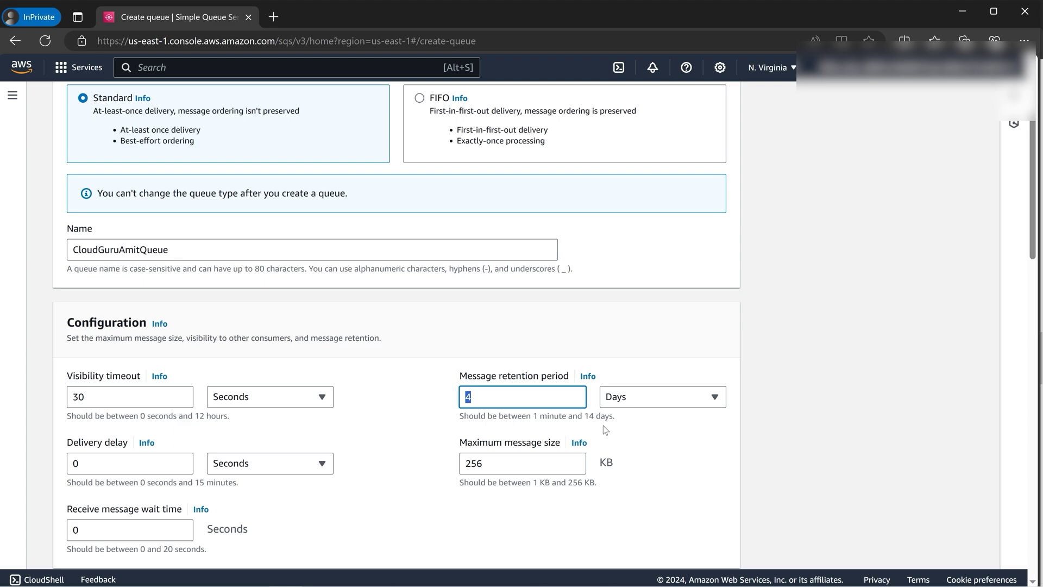
pyautogui.write('14')
pyautogui.scroll(-2, 398, 405)
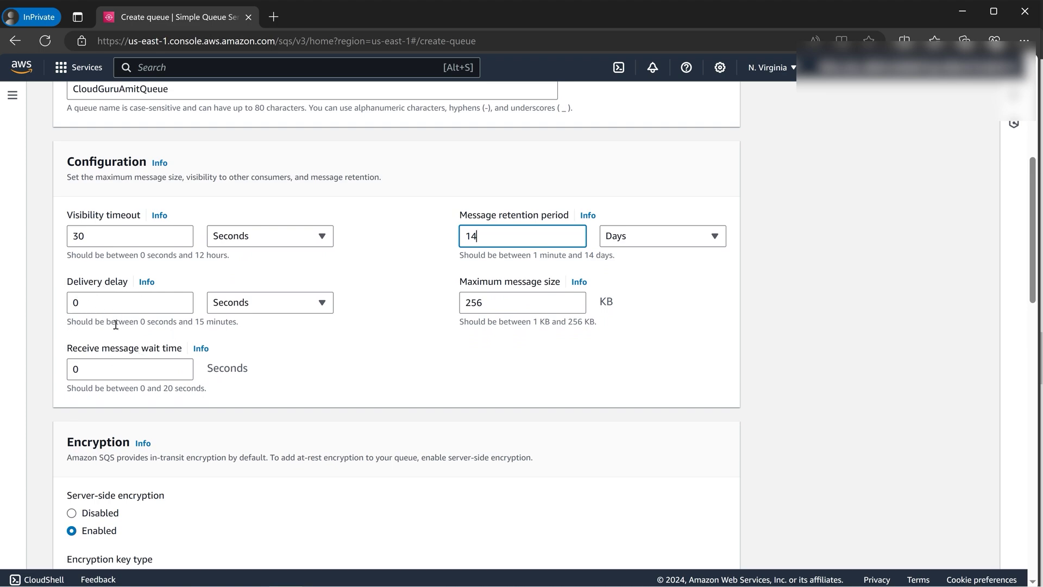
pyautogui.scroll(-2, 393, 399)
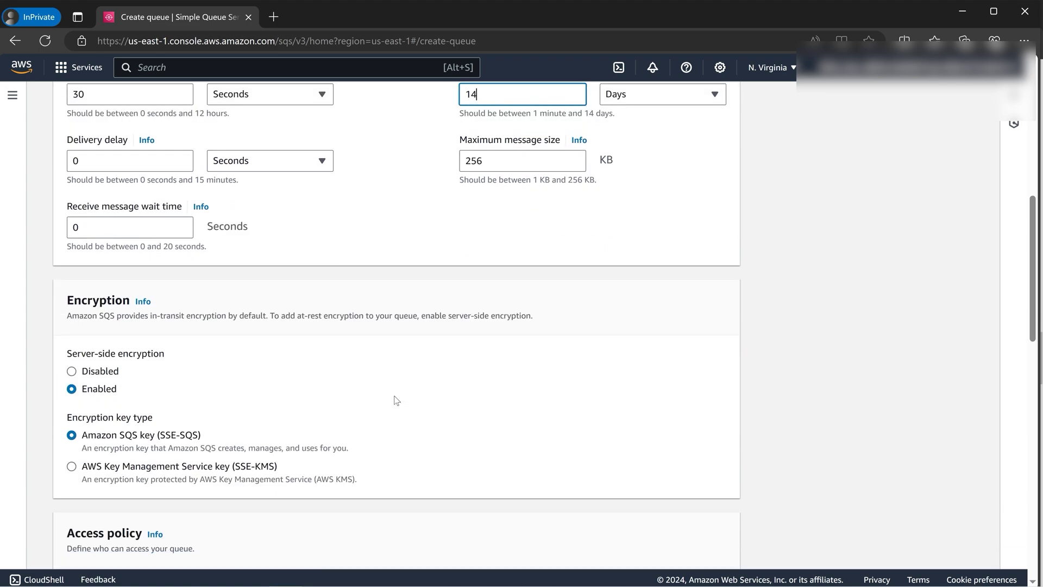
pyautogui.scroll(-2, 396, 400)
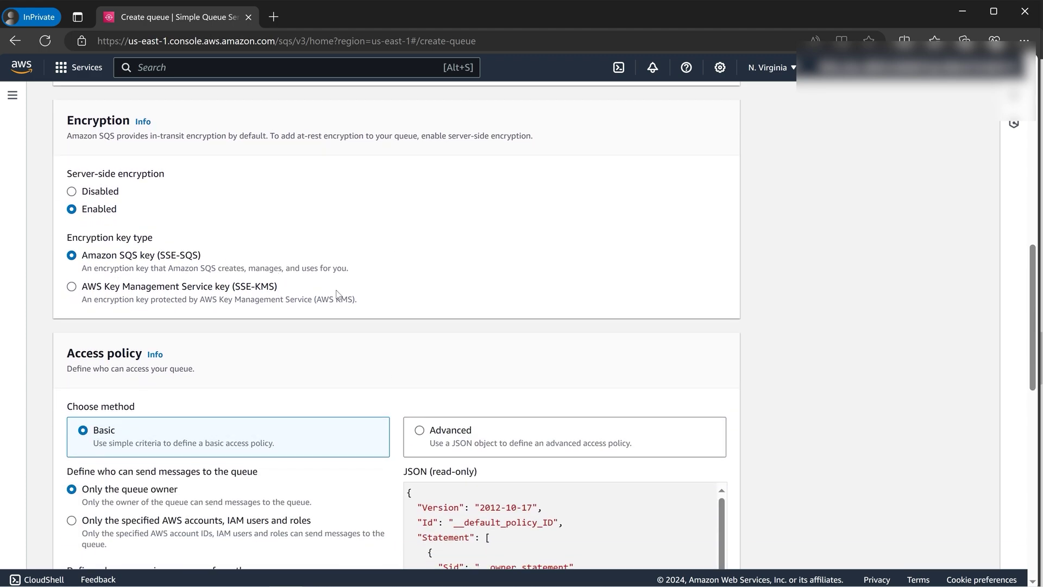
pyautogui.scroll(-2, 336, 294)
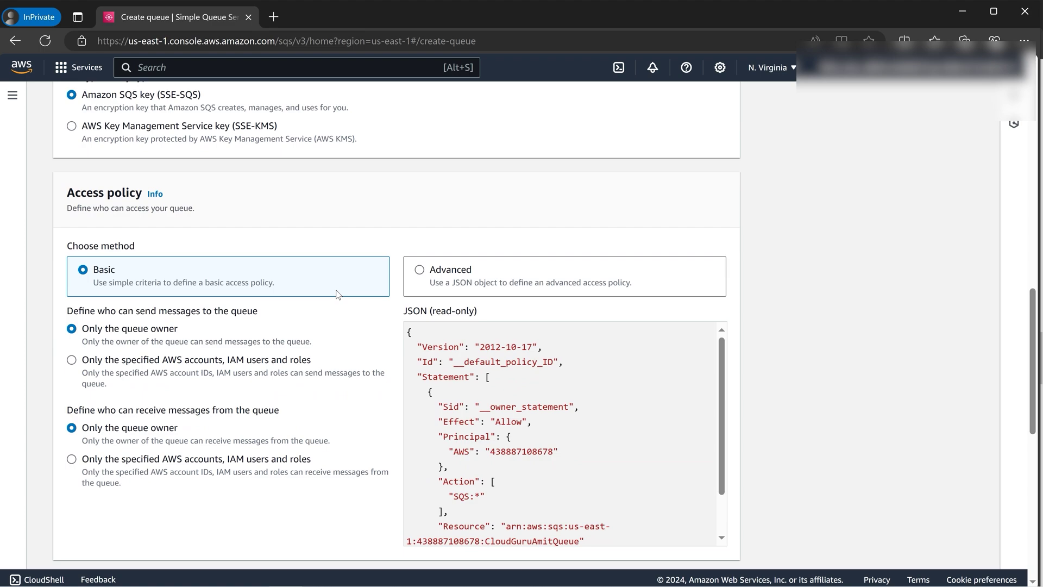
pyautogui.scroll(-2, 350, 310)
pyautogui.scroll(-3, 371, 377)
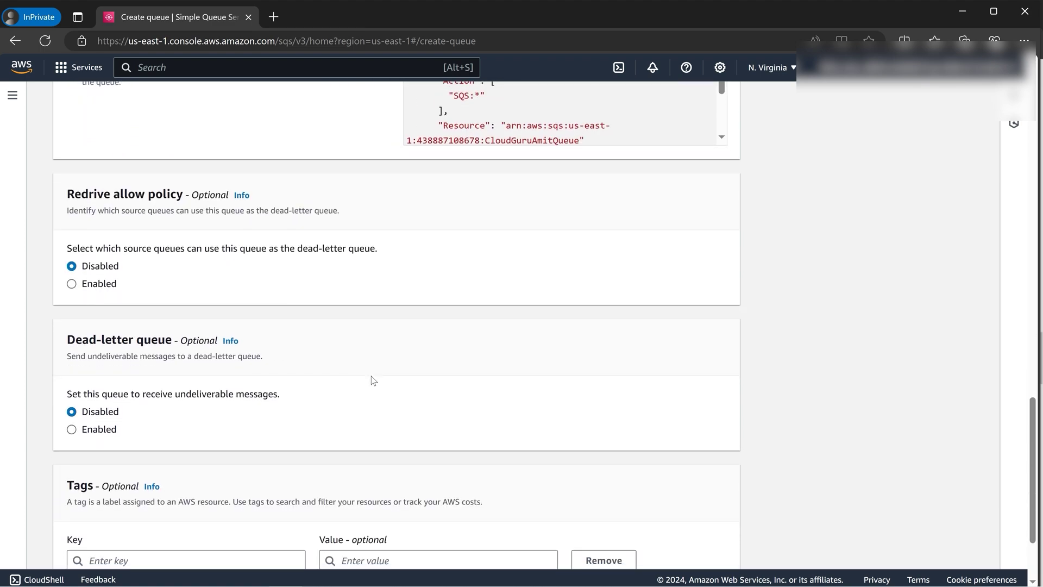
pyautogui.scroll(-1, 371, 376)
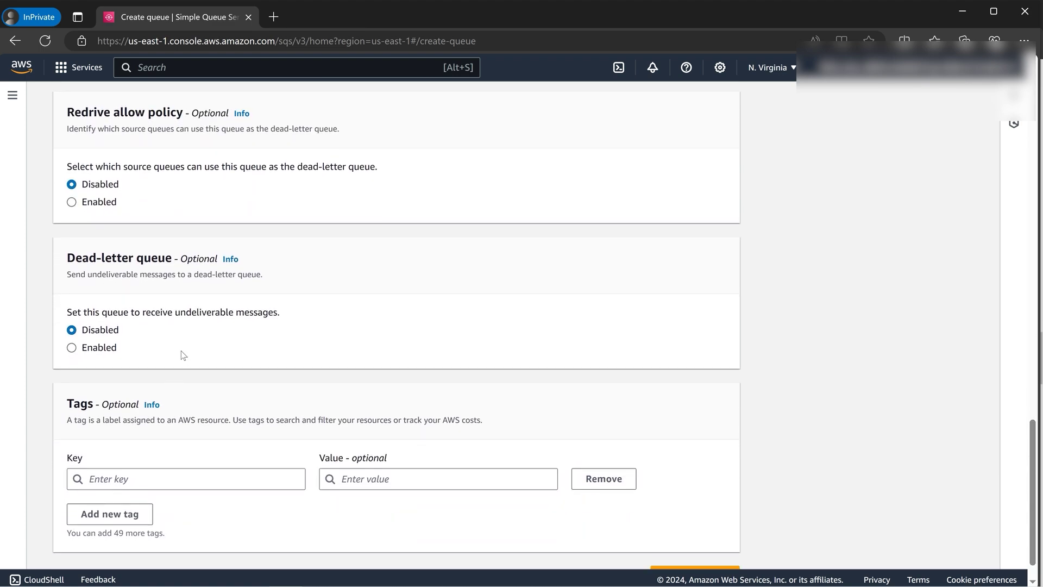
pyautogui.scroll(-1, 181, 352)
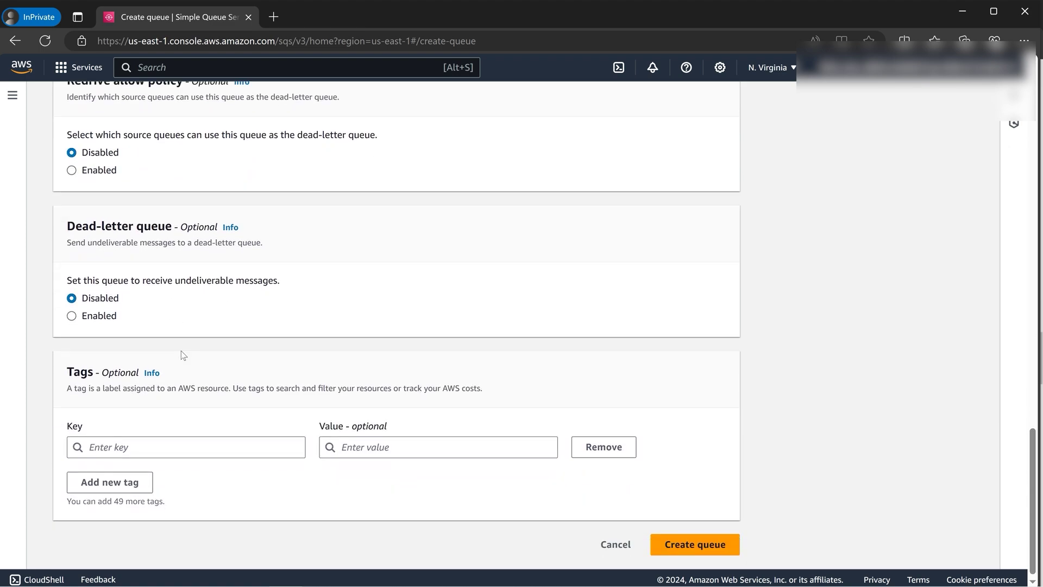
pyautogui.click(699, 546)
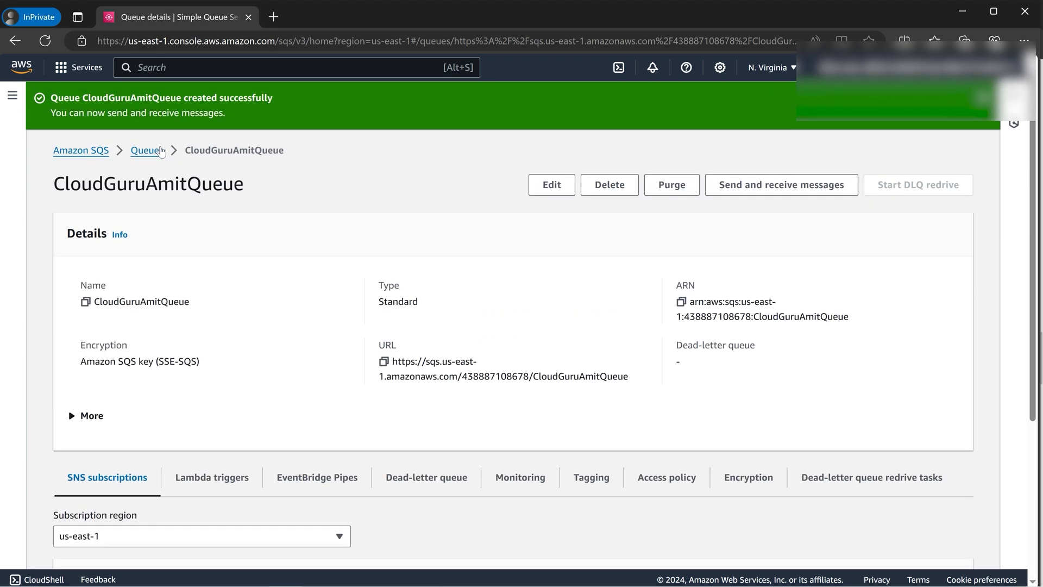
# Step: Start a second queue named DeadLetterQueue and select its retention value to change it to 14 days
pyautogui.click(147, 150)
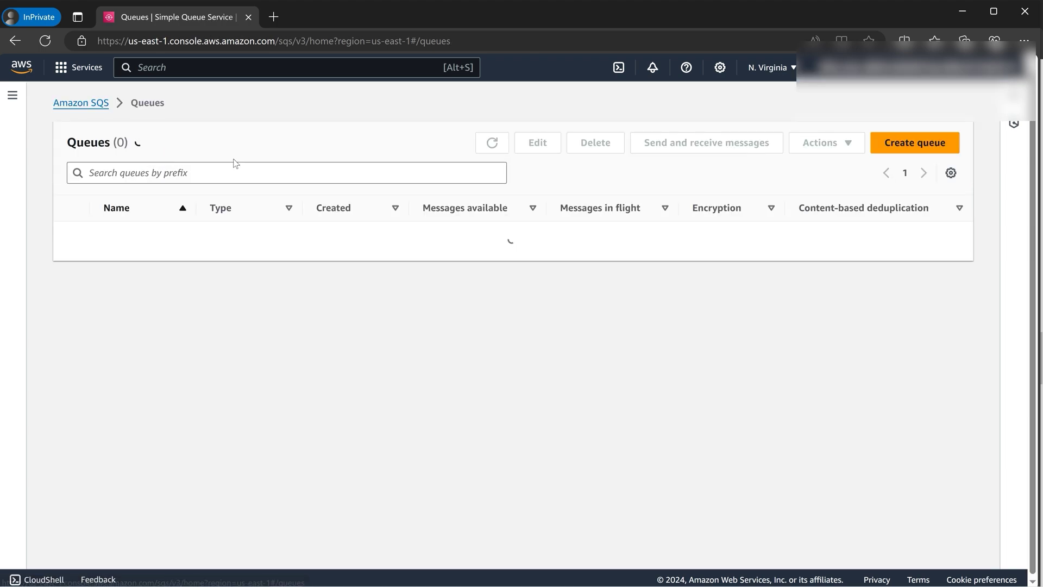
pyautogui.click(908, 150)
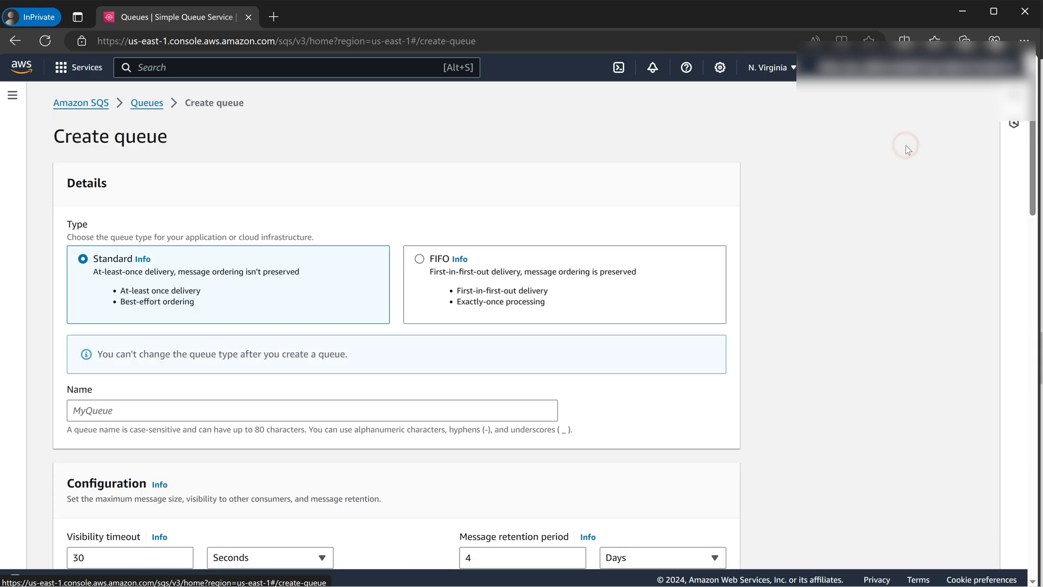
pyautogui.click(273, 408)
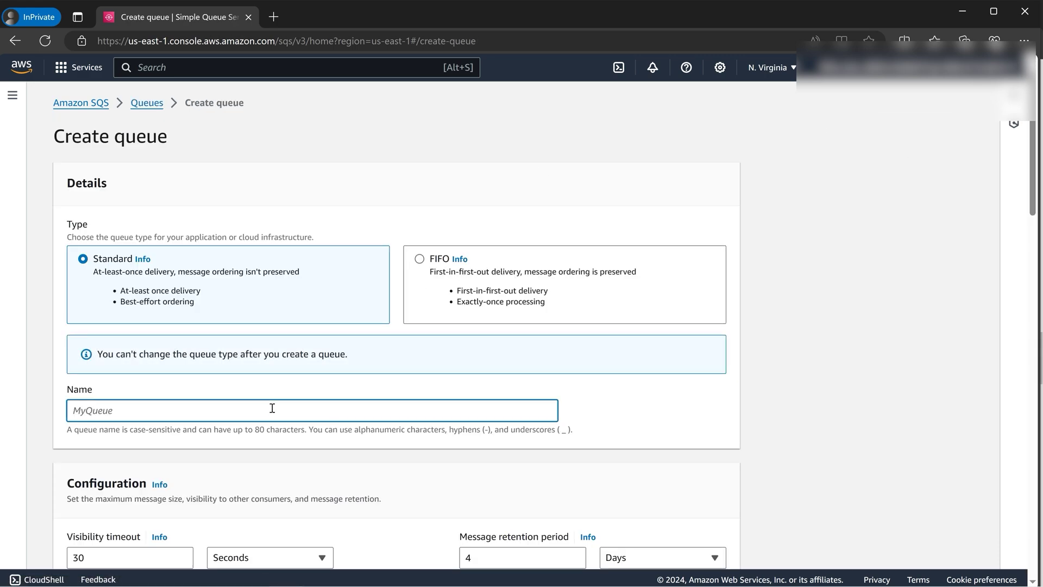
pyautogui.write('DeadL')
pyautogui.write('etterQu')
pyautogui.write('eue')
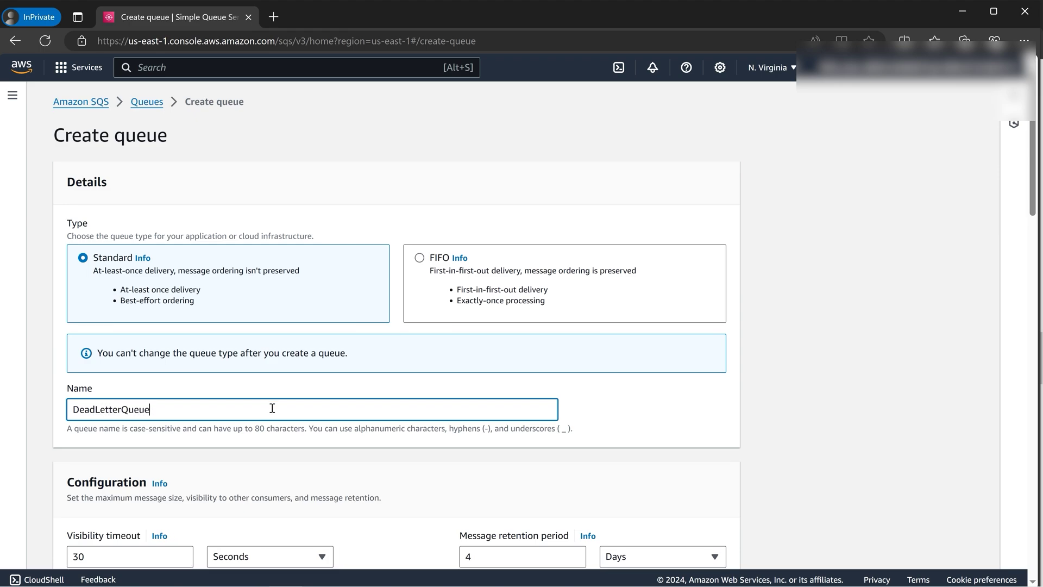
pyautogui.scroll(-2, 273, 407)
pyautogui.scroll(-1, 416, 408)
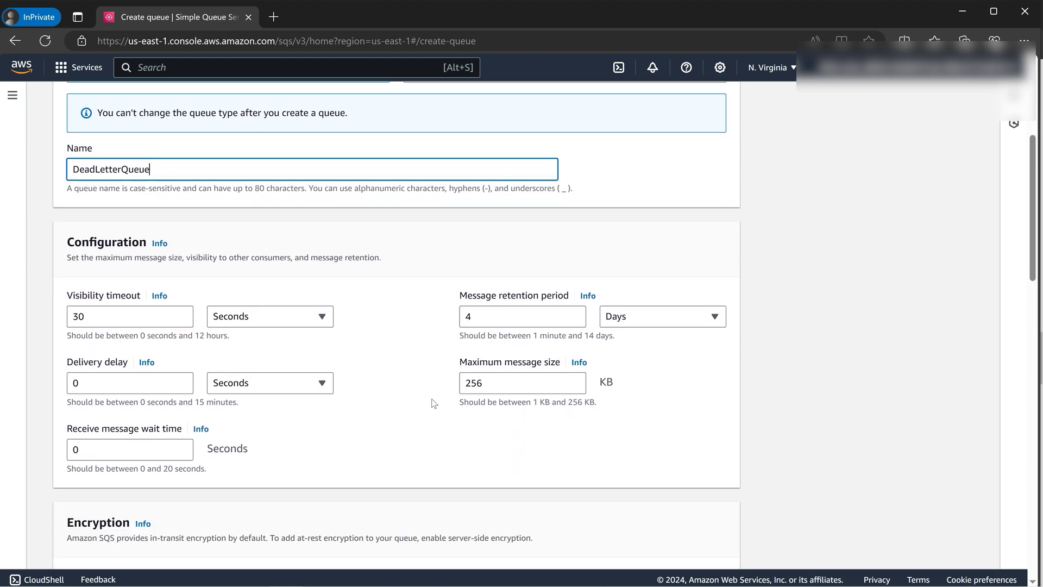
pyautogui.doubleClick(501, 319)
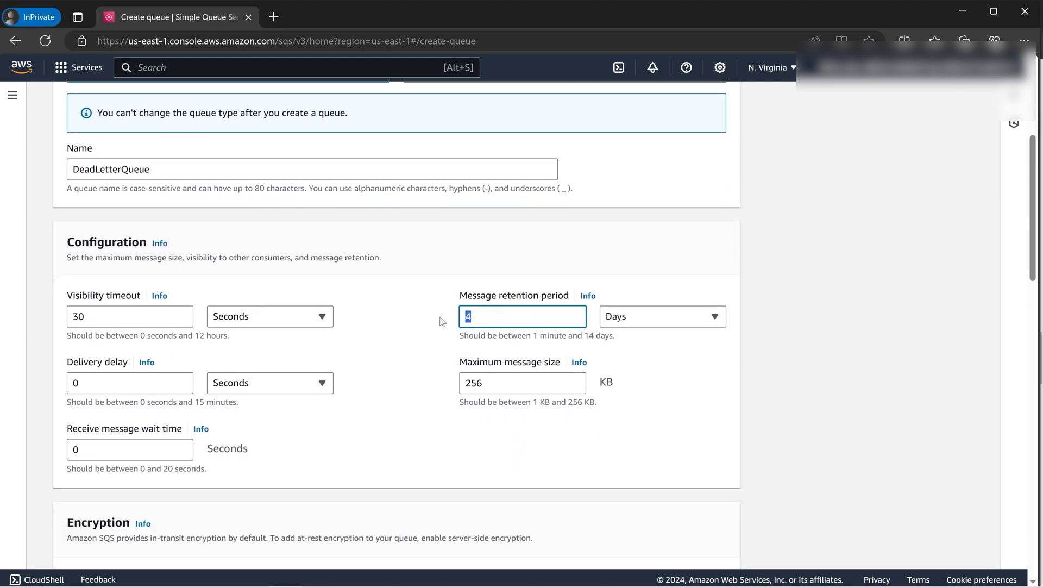
pyautogui.write('14')
pyautogui.scroll(-3, 422, 379)
pyautogui.scroll(-1, 422, 379)
pyautogui.scroll(-1, 422, 379)
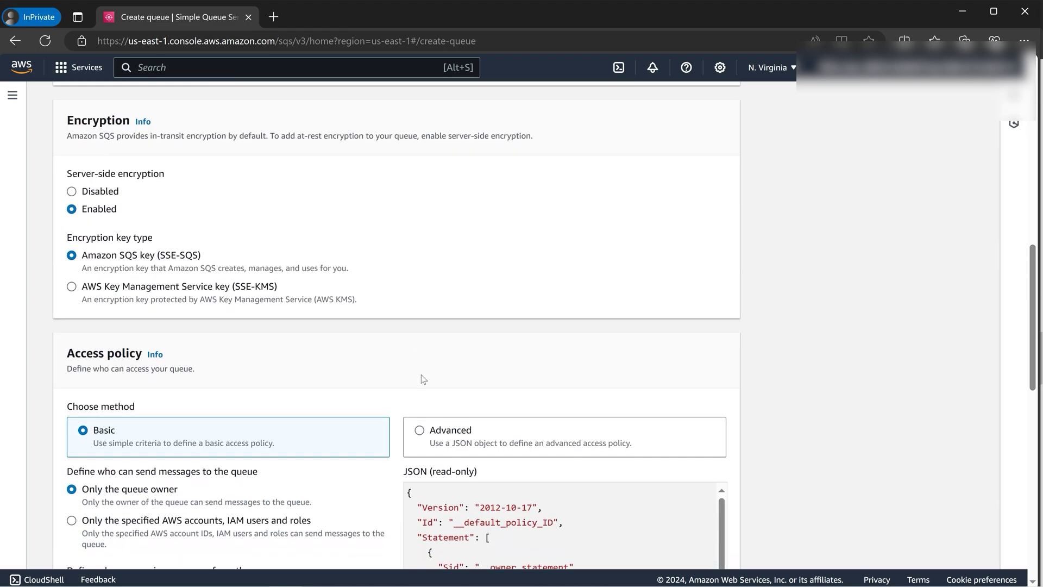
pyautogui.scroll(-2, 421, 379)
pyautogui.scroll(-2, 442, 334)
pyautogui.scroll(-1, 336, 352)
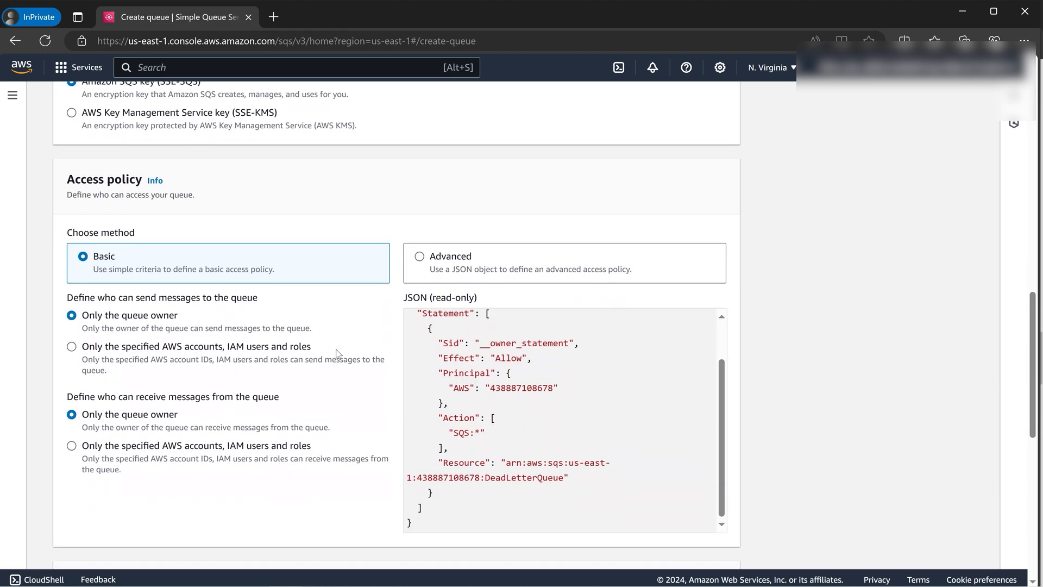
pyautogui.scroll(-3, 337, 353)
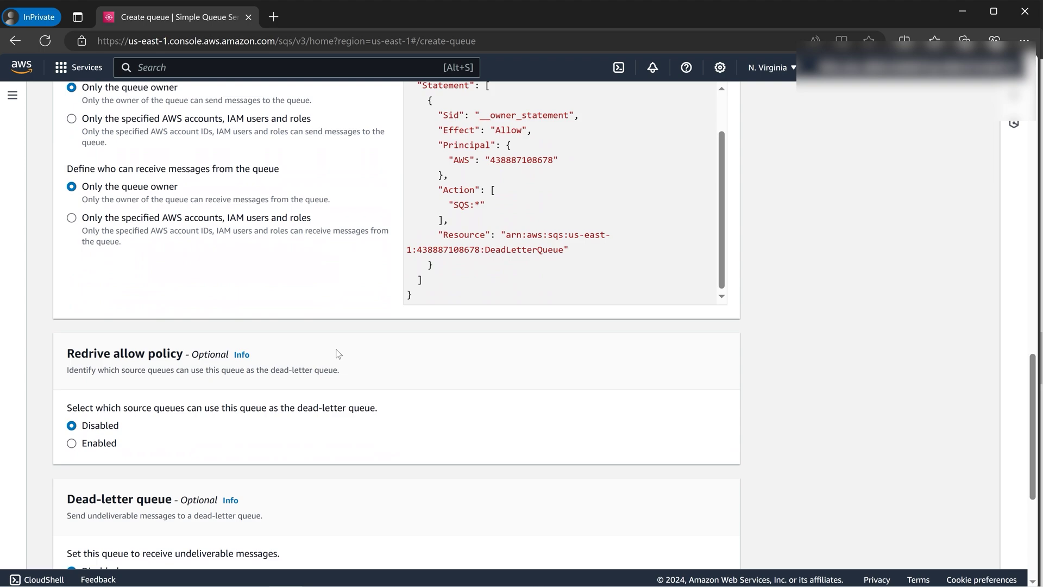
pyautogui.scroll(-1, 337, 353)
pyautogui.scroll(-2, 147, 342)
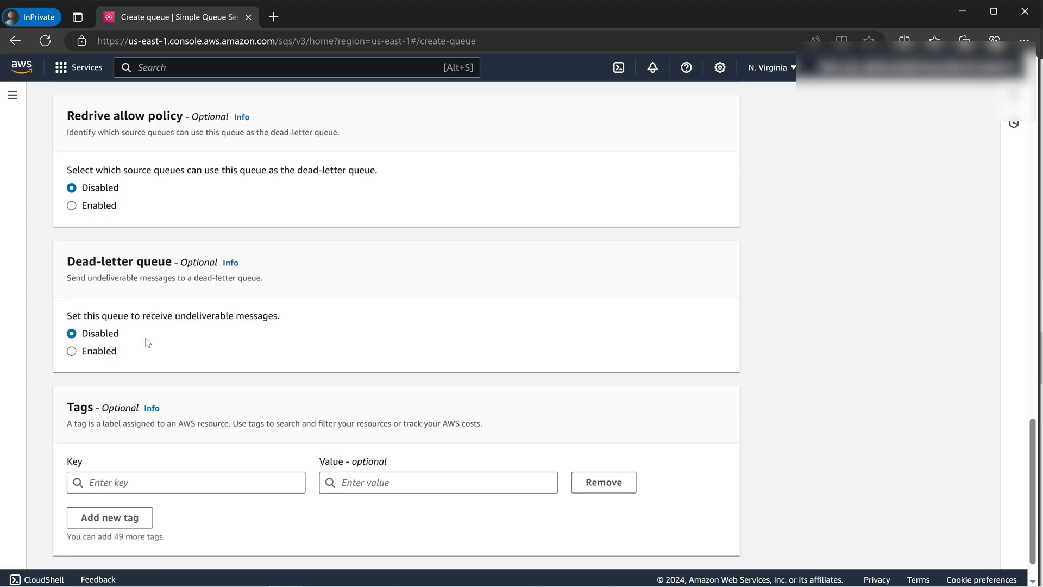
# Step: Create DeadLetterQueue with the dead-letter option enabled, maximum receives 1, targeting CloudGuruAmitQueue
pyautogui.click(72, 349)
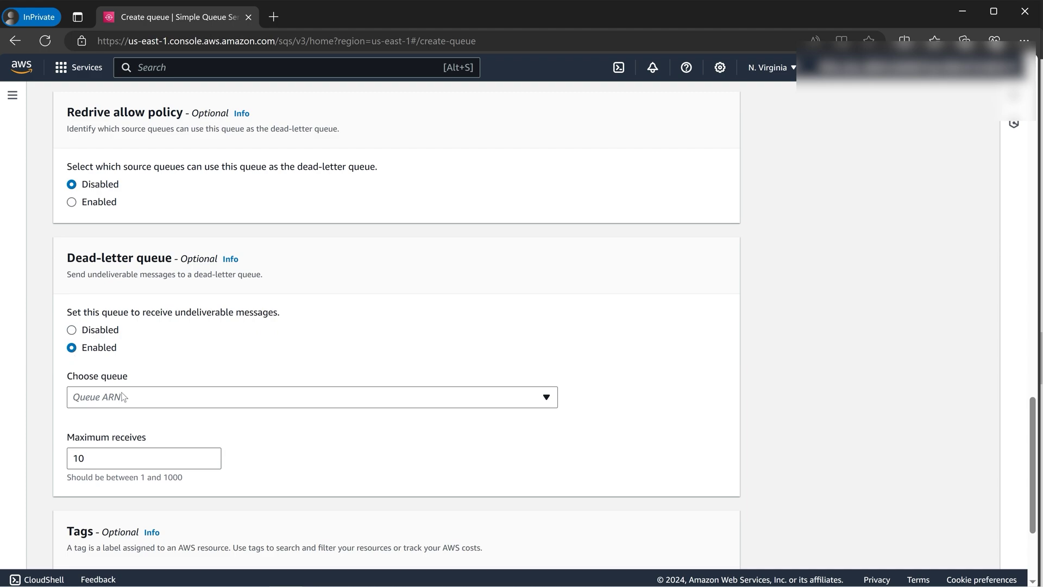
pyautogui.click(107, 462)
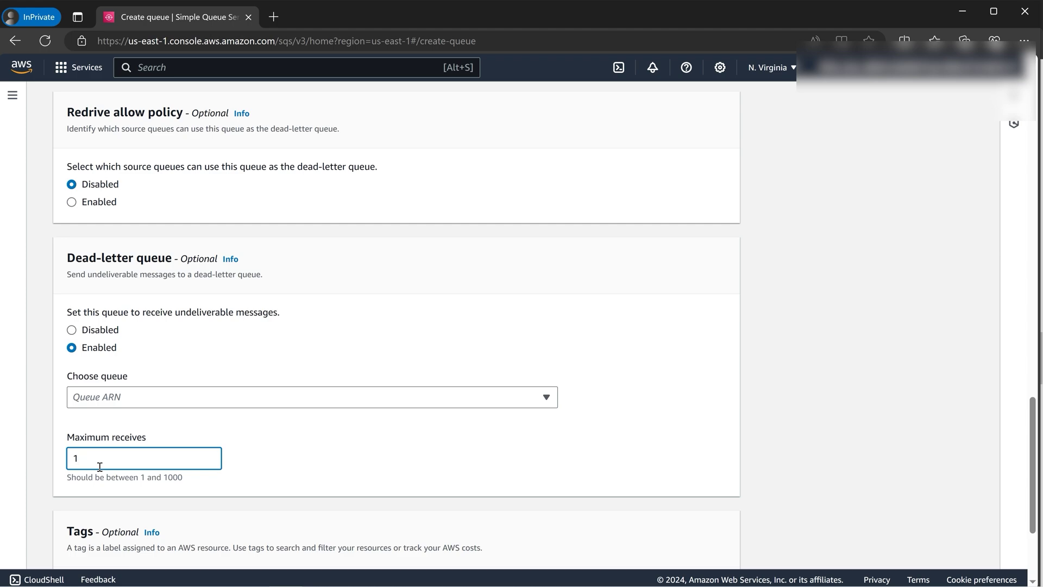
pyautogui.click(147, 398)
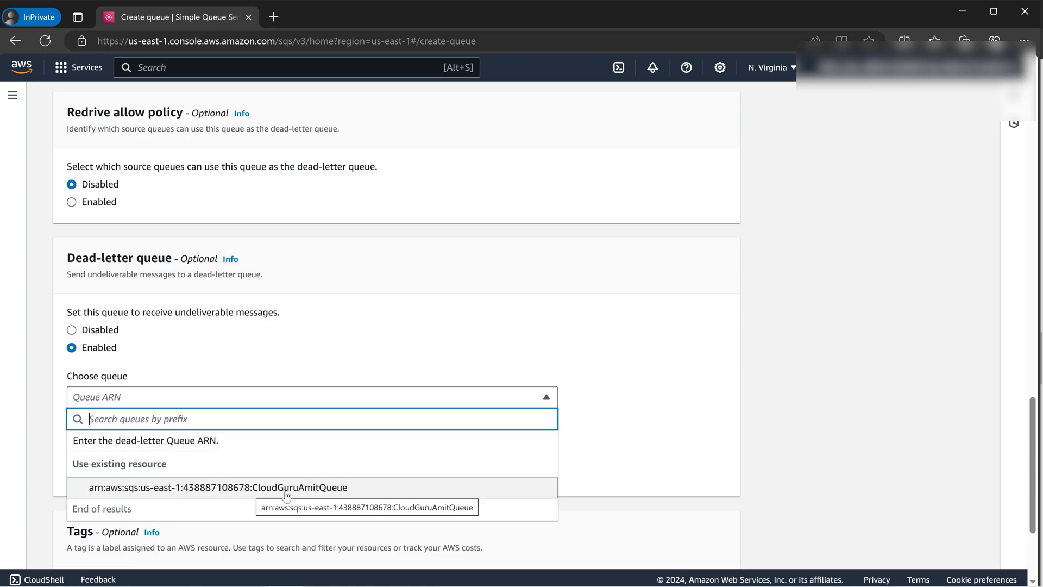
pyautogui.click(350, 492)
pyautogui.scroll(-2, 340, 439)
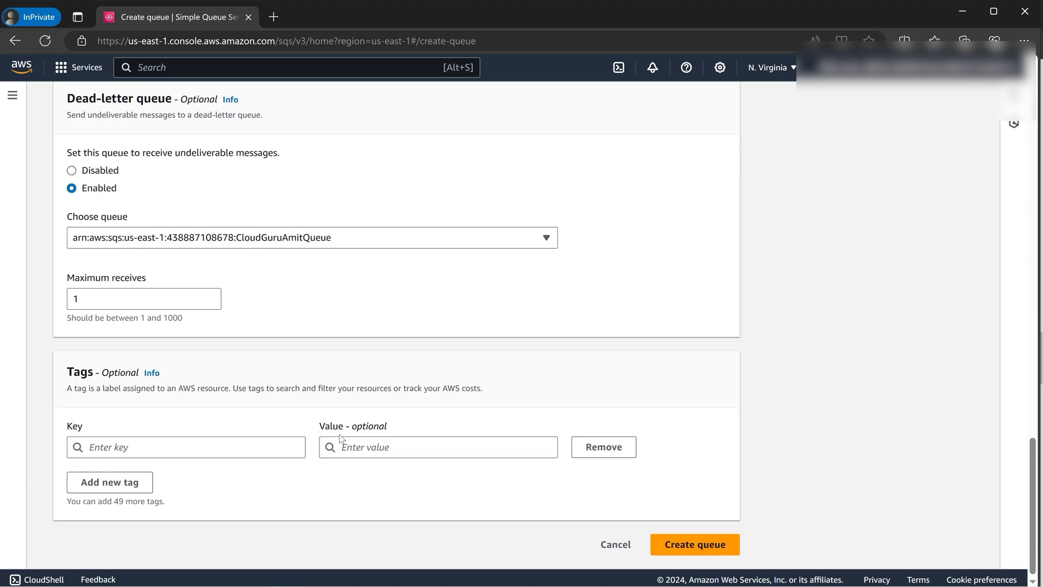
pyautogui.click(713, 546)
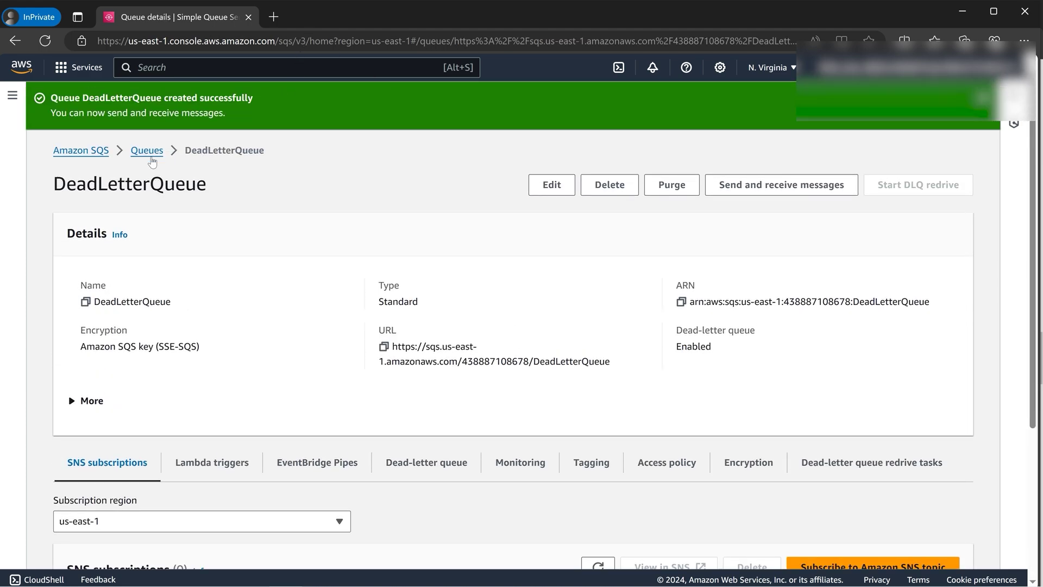
# Step: Duplicate the Queues list into a second browser tab and open DeadLetterQueue's details
pyautogui.click(147, 151)
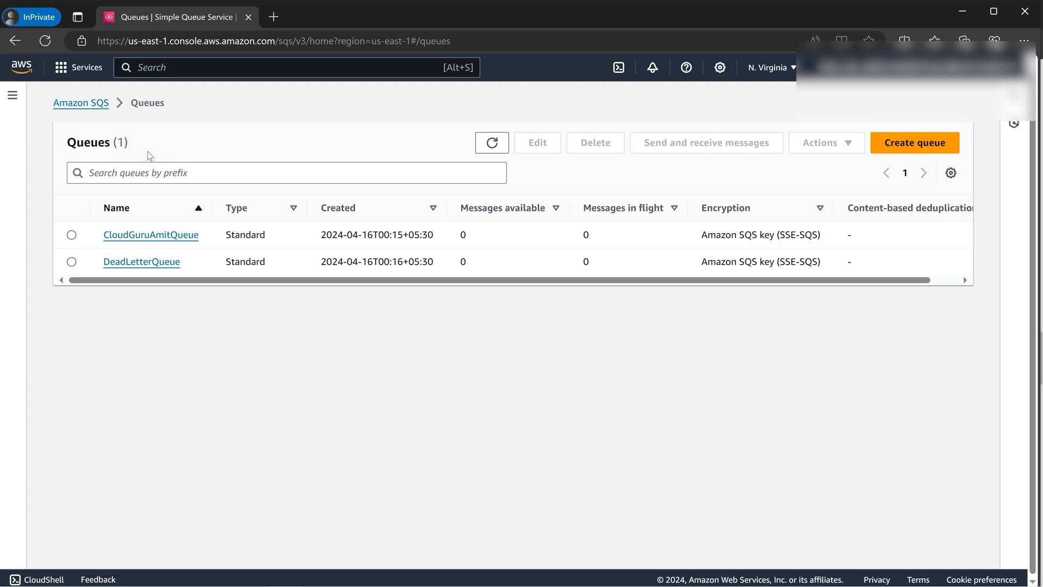
pyautogui.rightClick(205, 19)
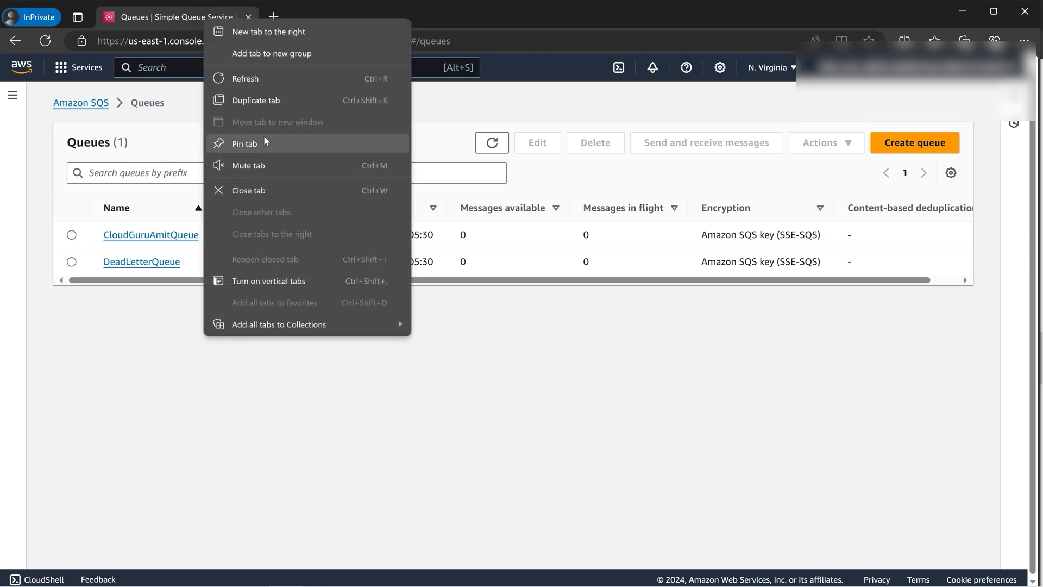
pyautogui.click(268, 105)
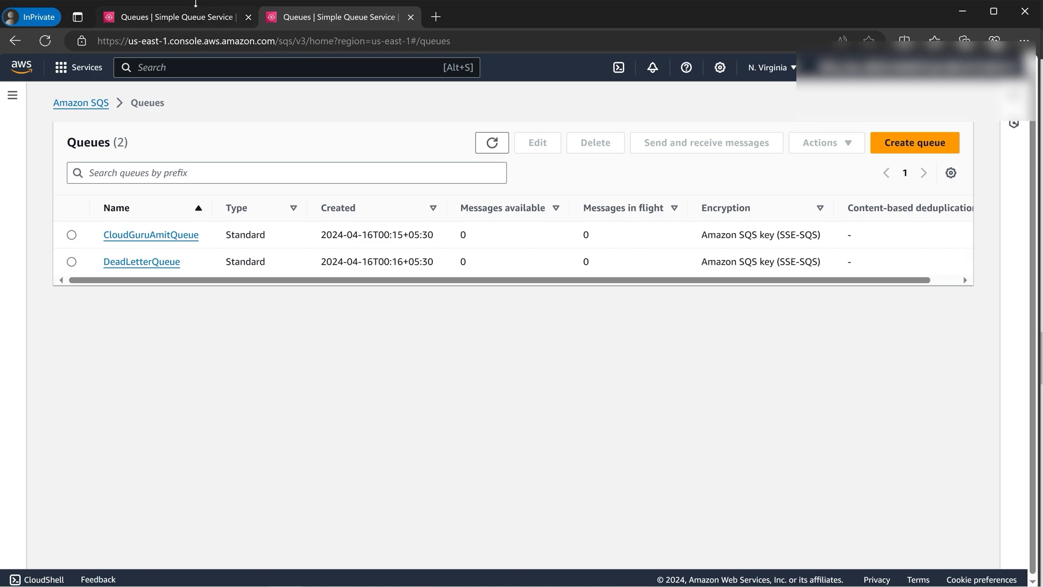
pyautogui.click(165, 262)
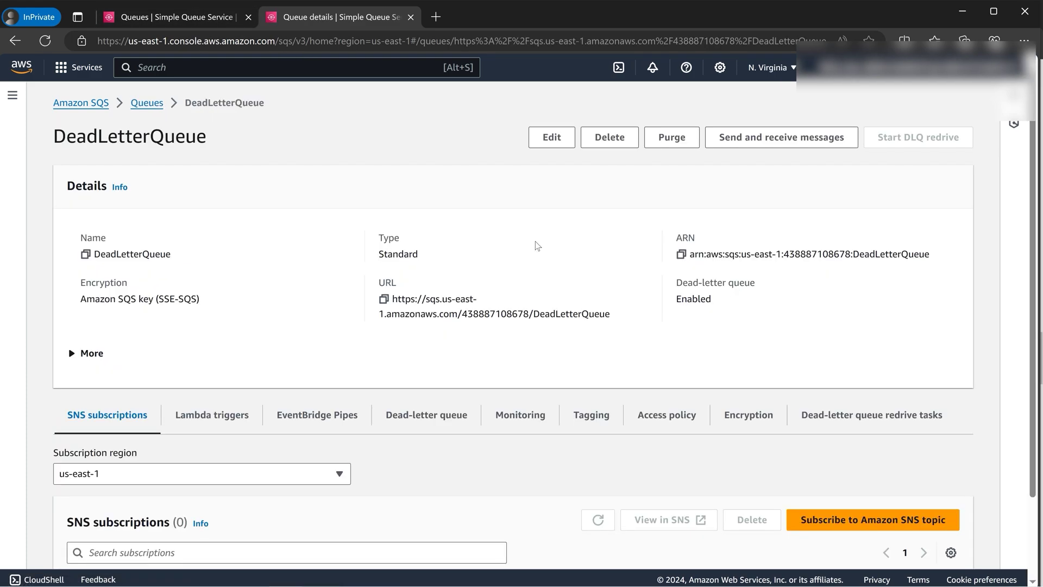
# Step: Send the message 'This is Cloud Guru Amit. My first SQS' to DeadLetterQueue
pyautogui.click(777, 137)
pyautogui.click(265, 304)
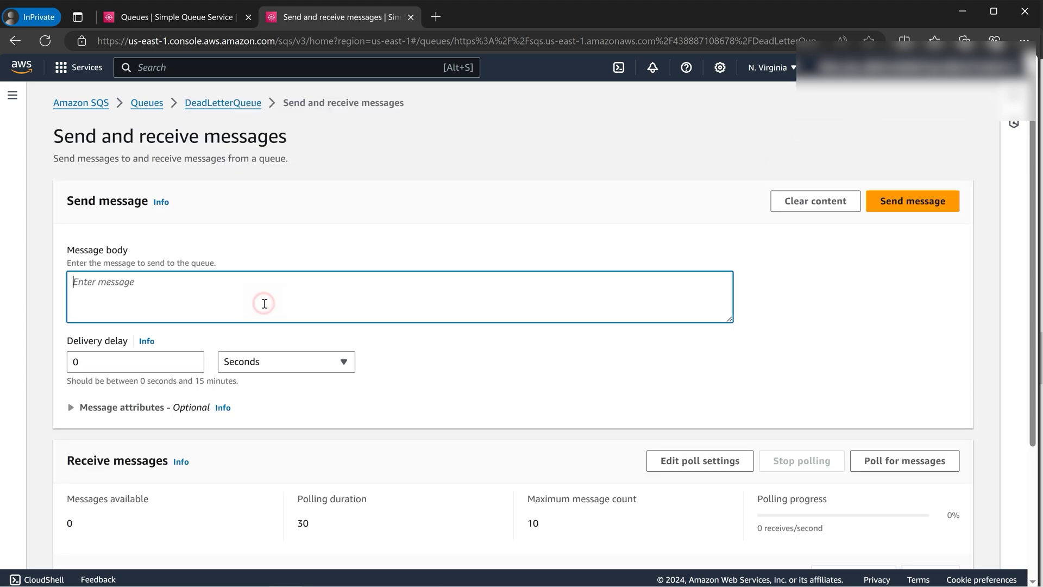
pyautogui.write('This is Cl')
pyautogui.write('oud G')
pyautogui.write('uru Amit')
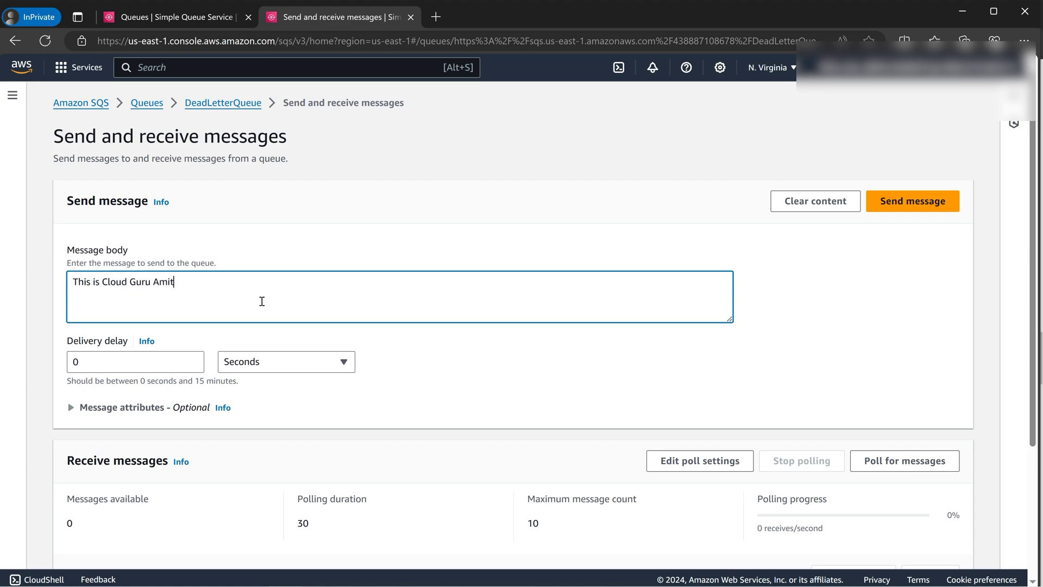
pyautogui.write('. My first S')
pyautogui.write('QS')
pyautogui.click(902, 207)
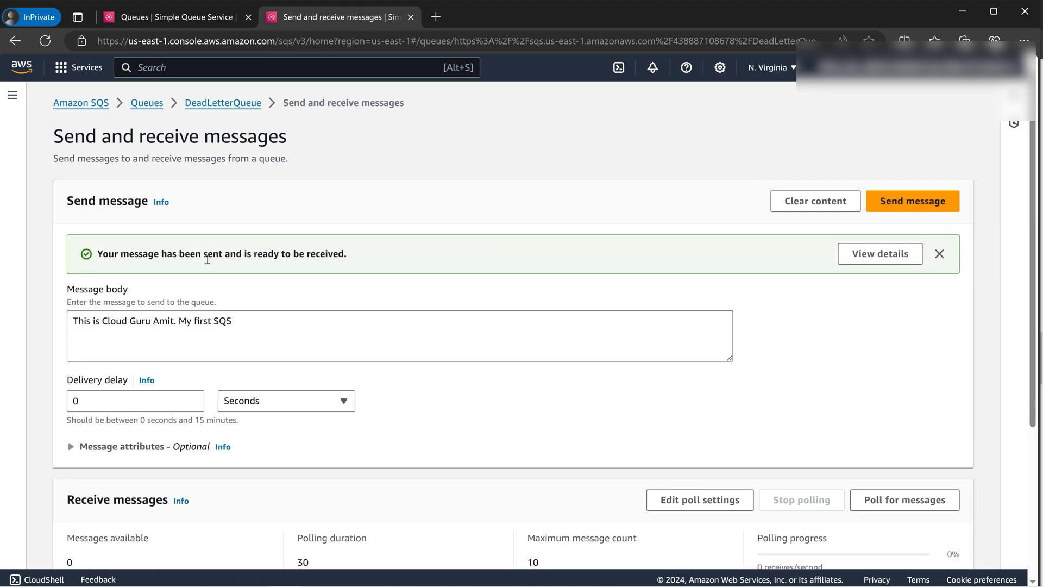
pyautogui.scroll(-3, 440, 311)
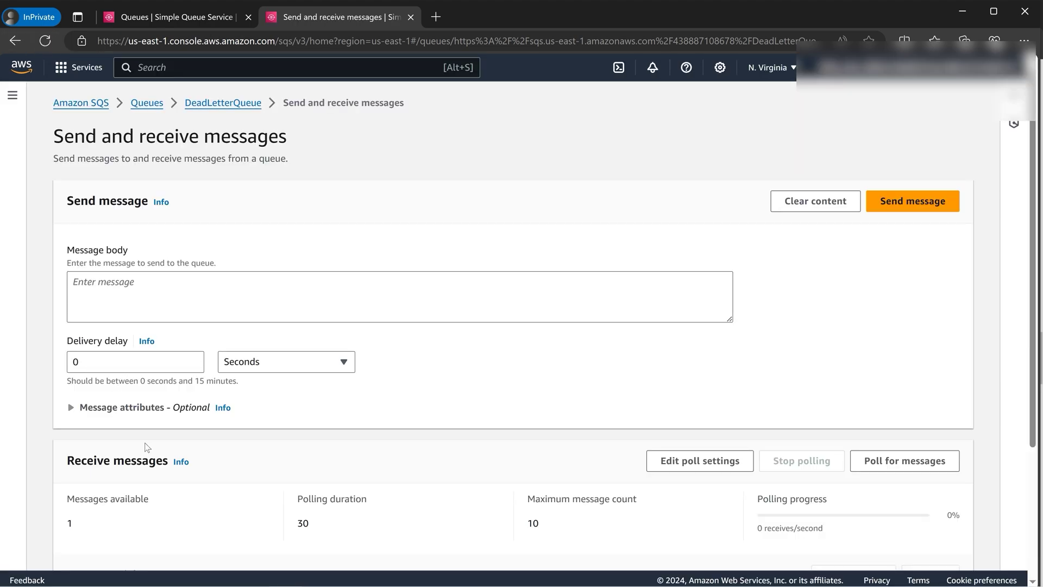
pyautogui.scroll(-3, 156, 419)
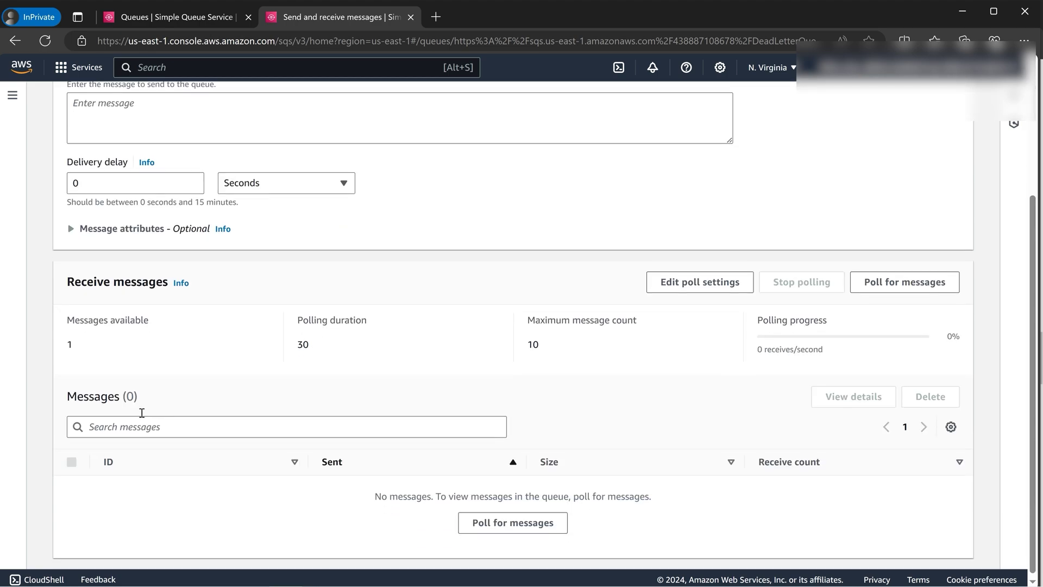
# Step: Poll DeadLetterQueue until the 'This is Cloud Guru Amit. My first SQS' message appears
pyautogui.doubleClick(78, 347)
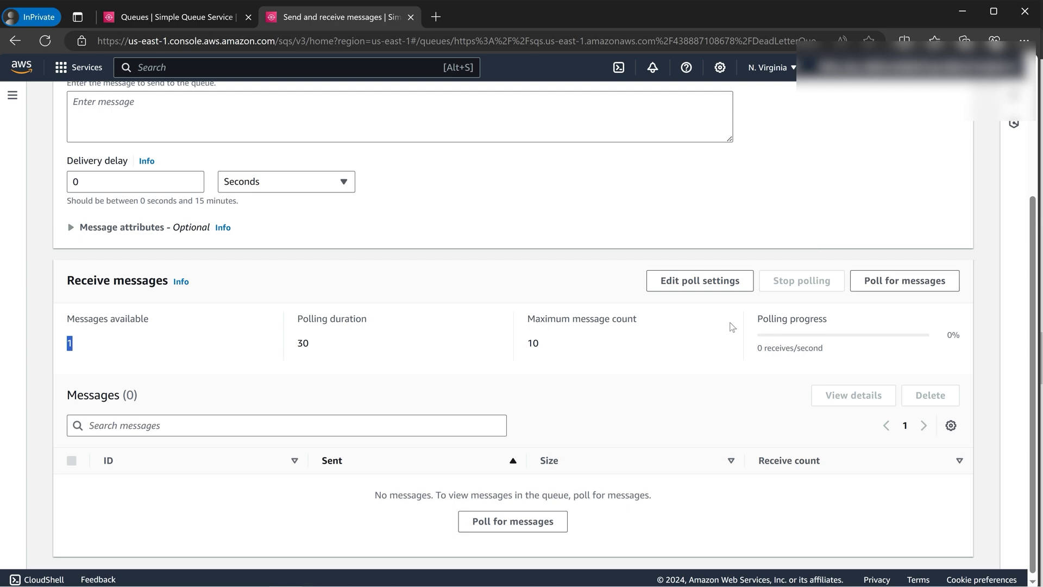
pyautogui.click(699, 334)
pyautogui.click(892, 280)
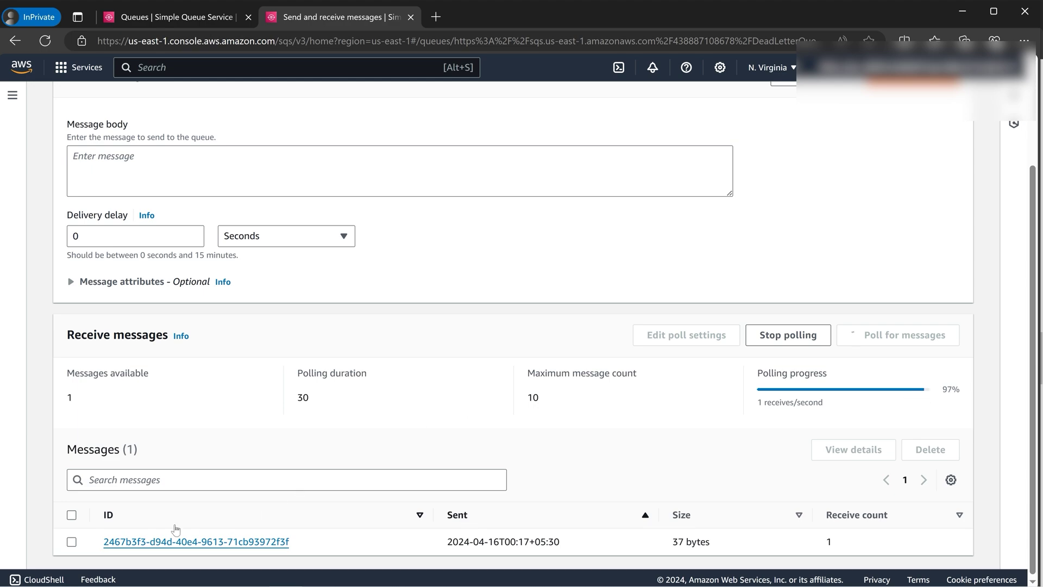
pyautogui.click(144, 542)
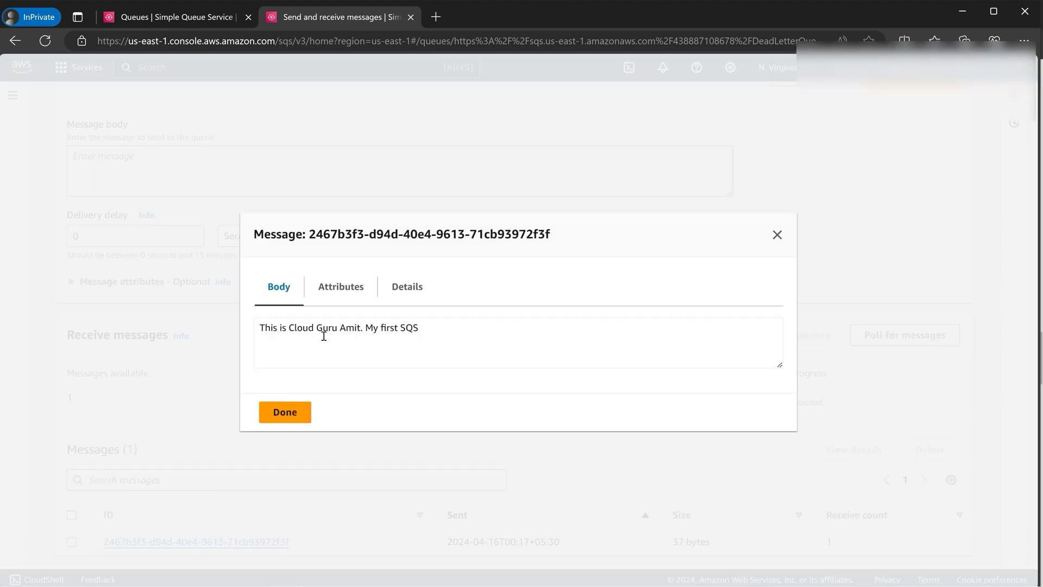
pyautogui.moveTo(438, 330); pyautogui.dragTo(242, 335)
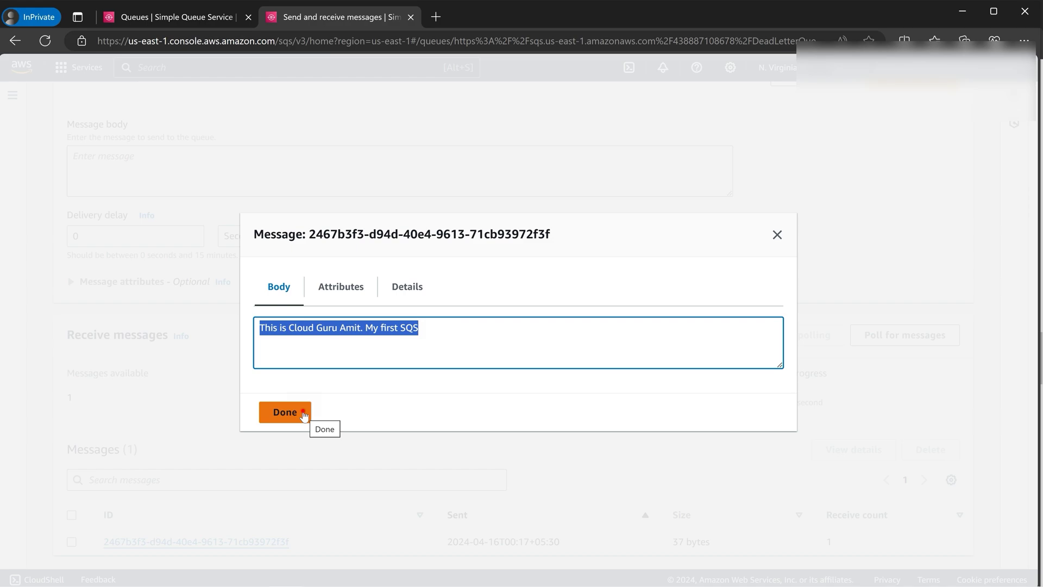
pyautogui.click(303, 414)
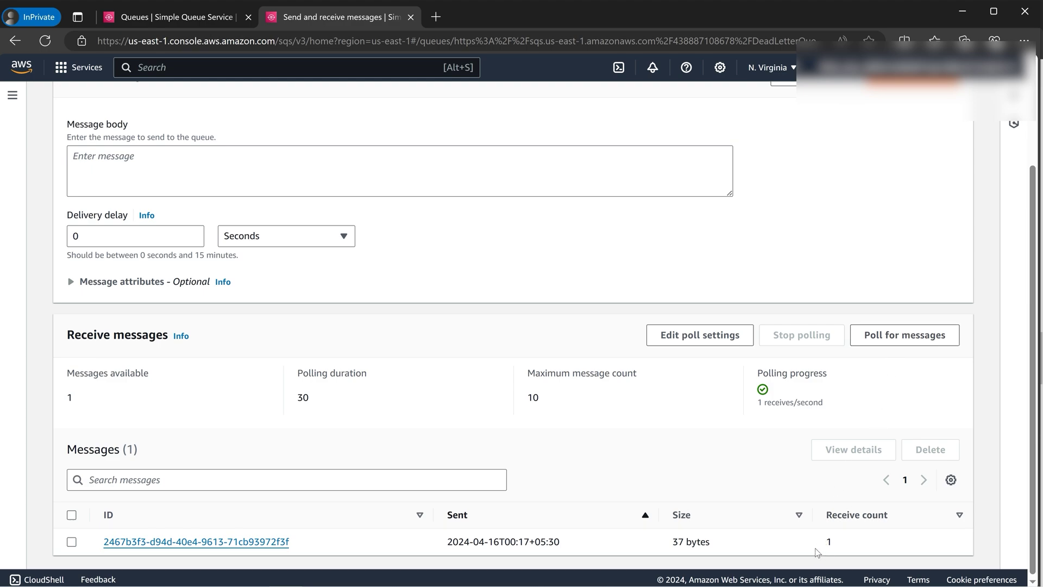
# Step: Poll again and reload the Queues tab until CloudGuruAmitQueue shows 1 available message
pyautogui.click(881, 340)
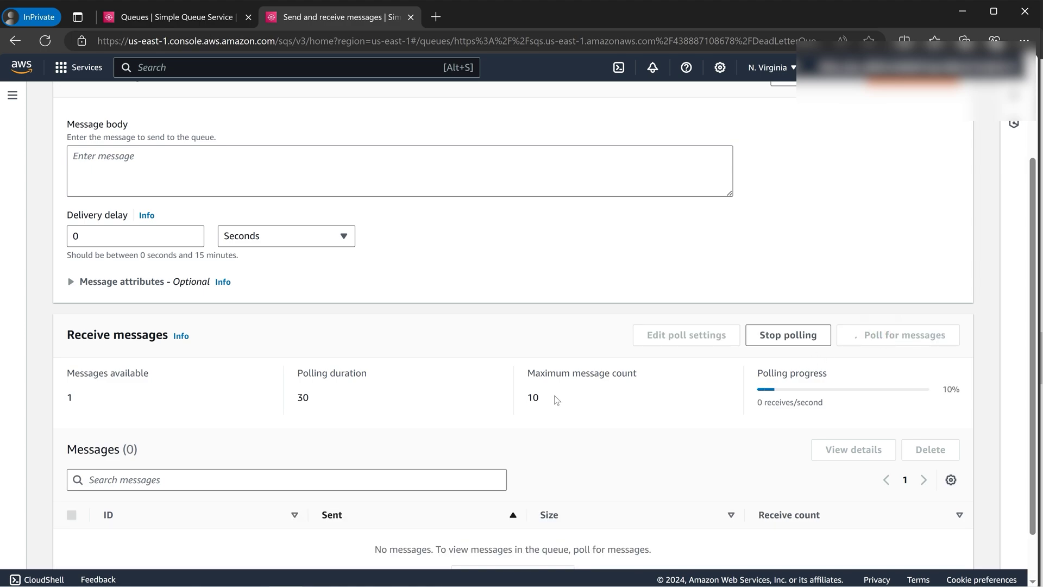
pyautogui.scroll(-1, 555, 400)
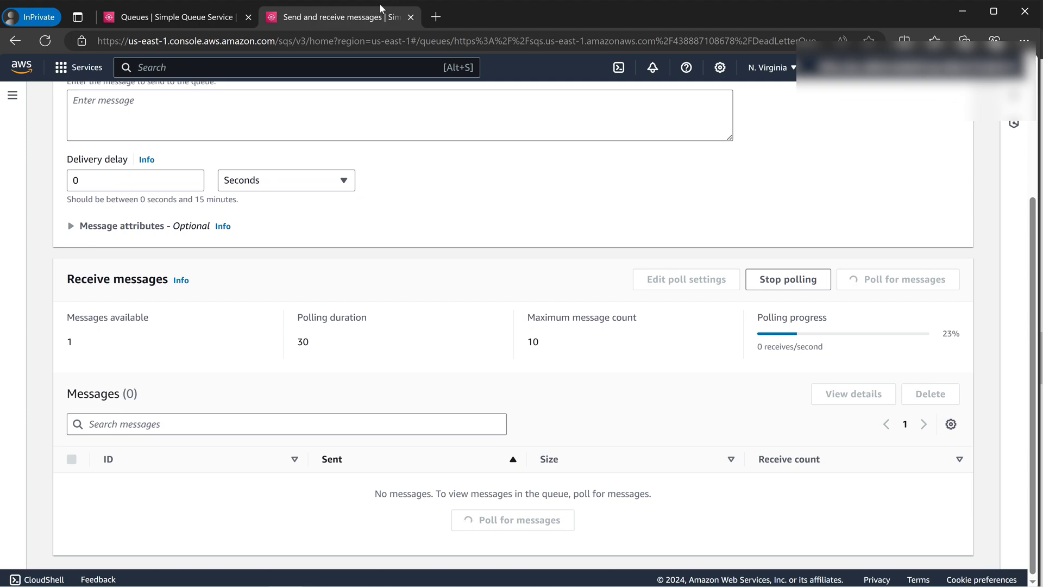
pyautogui.click(177, 18)
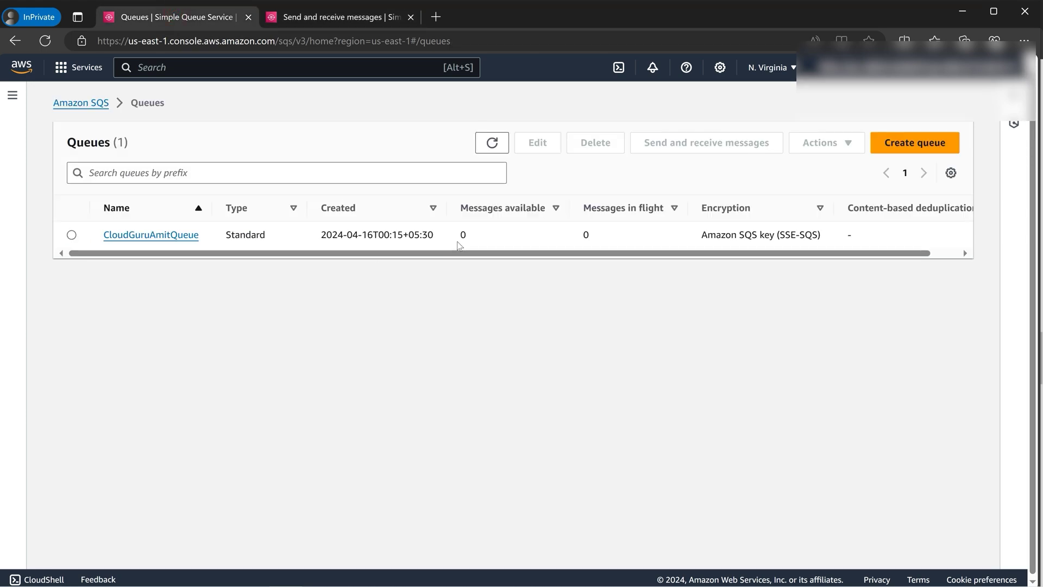
pyautogui.click(47, 40)
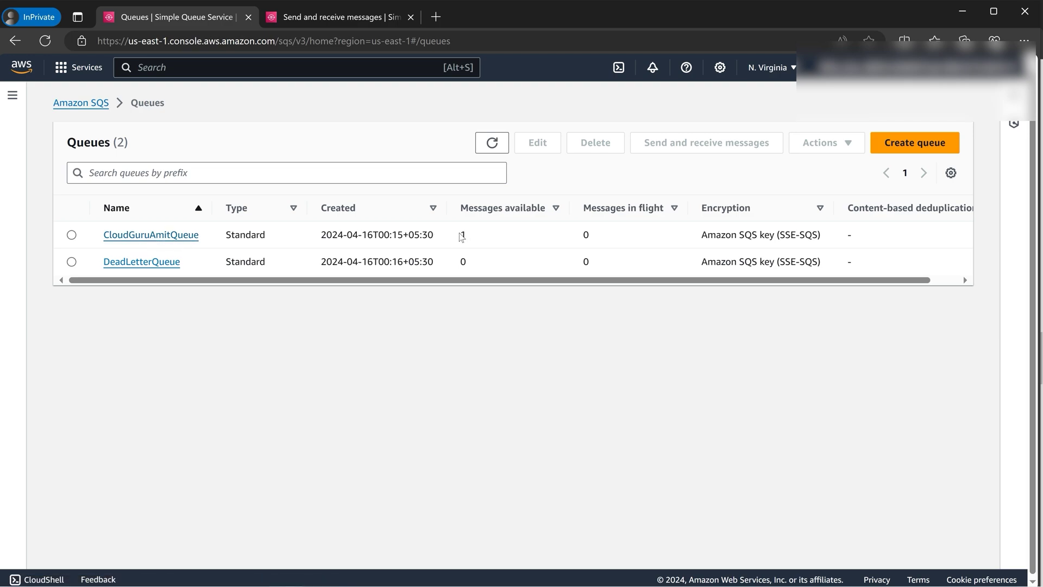
pyautogui.click(340, 14)
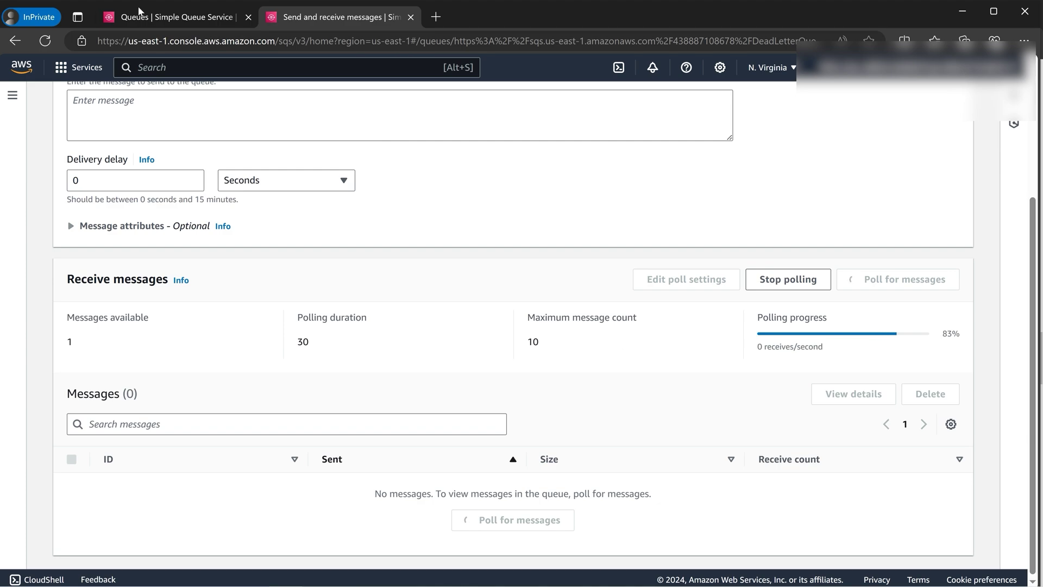
pyautogui.click(139, 14)
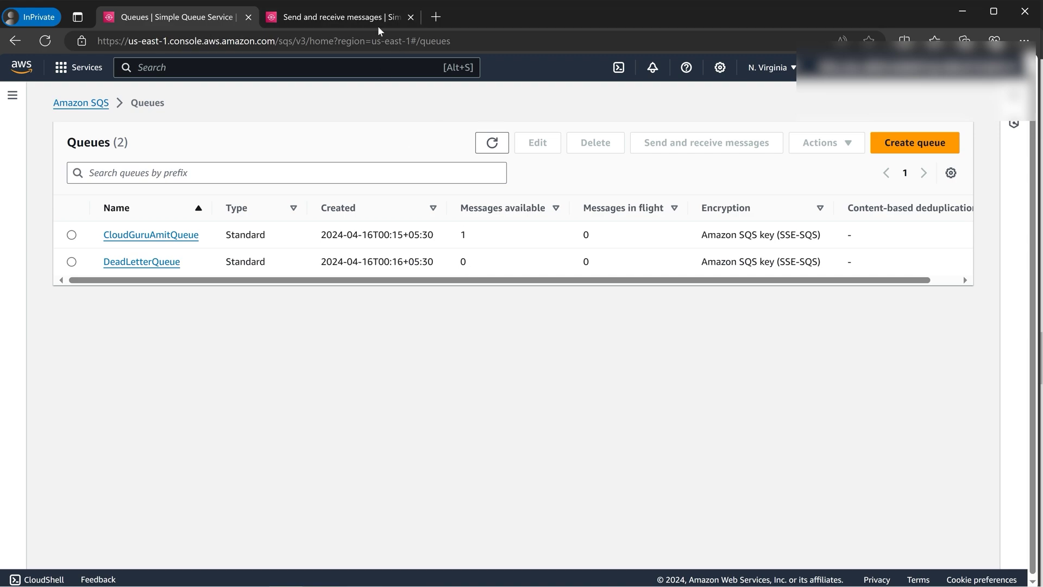
pyautogui.click(353, 11)
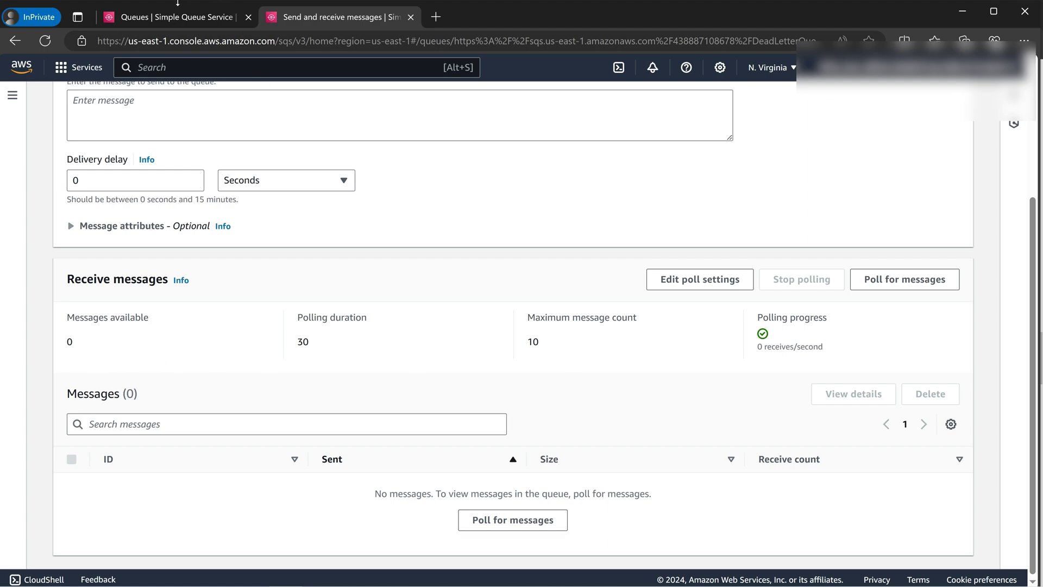
pyautogui.click(176, 11)
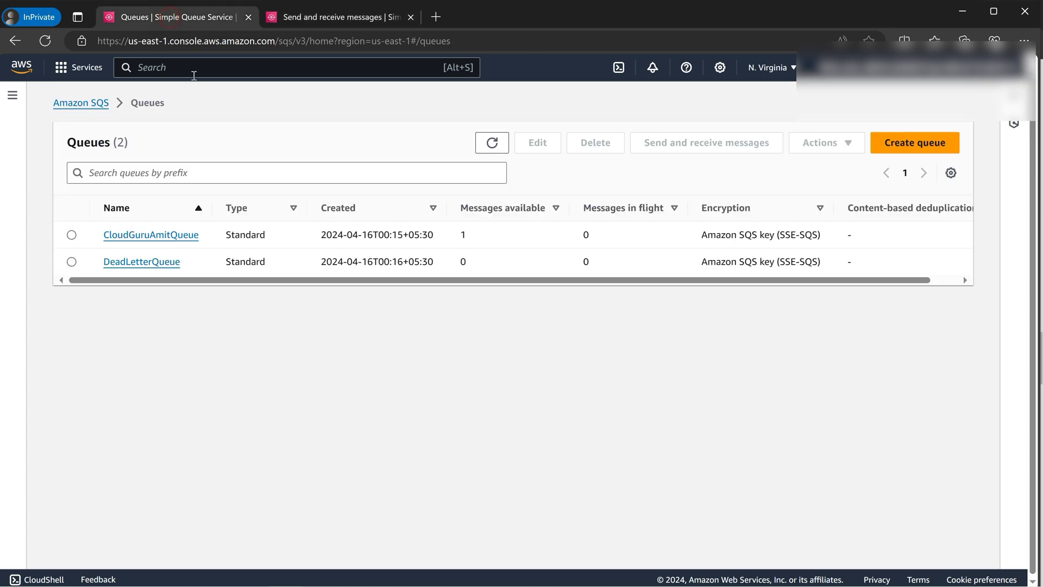
pyautogui.click(45, 42)
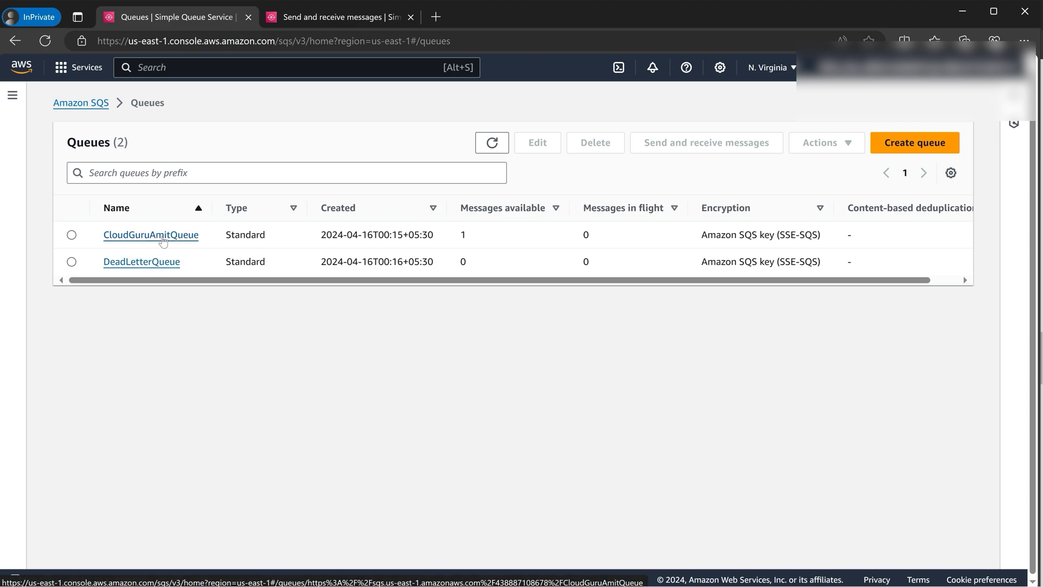
# Step: Open CloudGuruAmitQueue's send-and-receive page and poll it for the test message
pyautogui.click(163, 237)
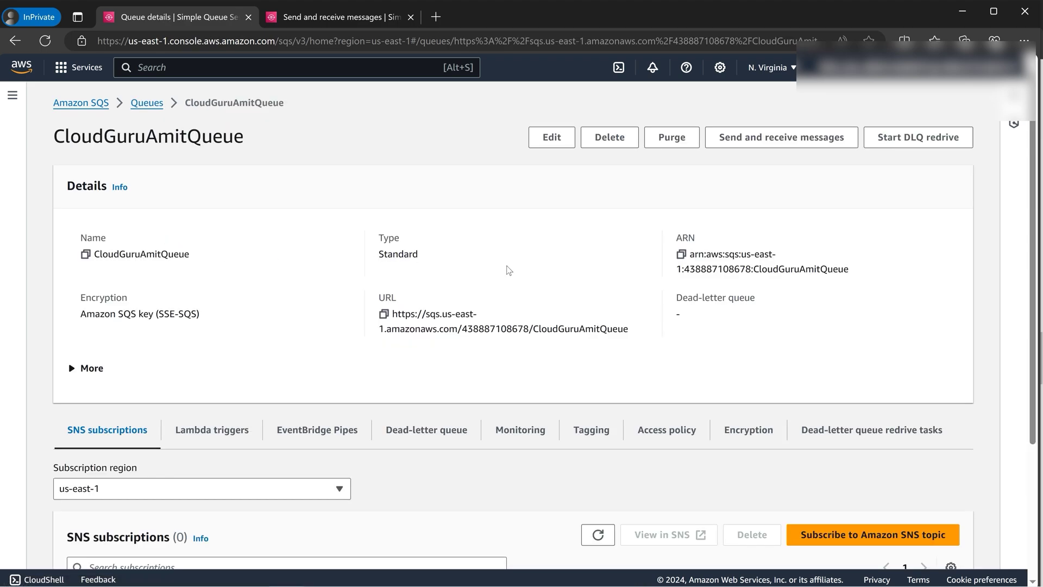
pyautogui.click(772, 138)
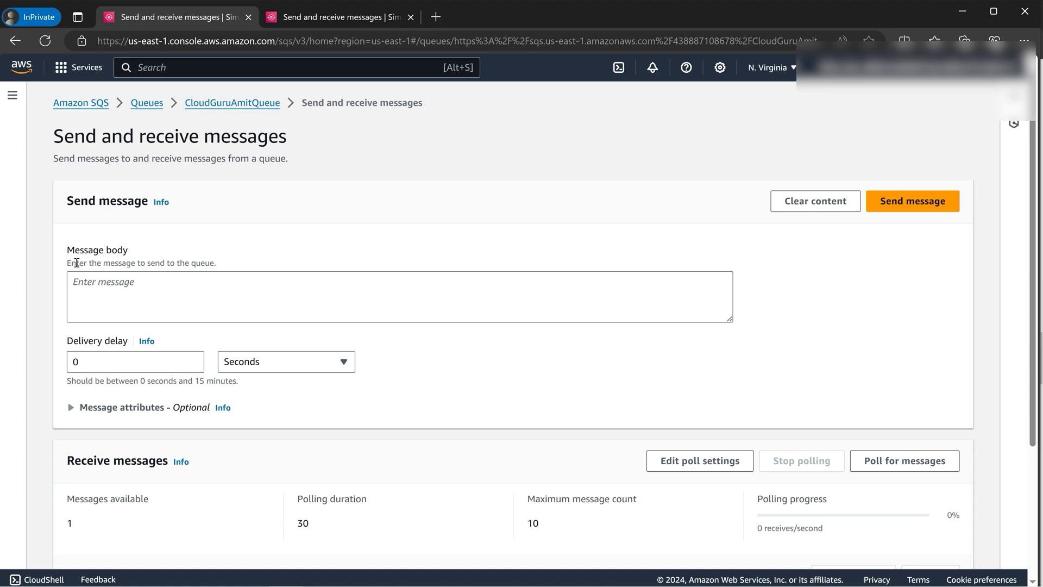
pyautogui.scroll(-2, 425, 362)
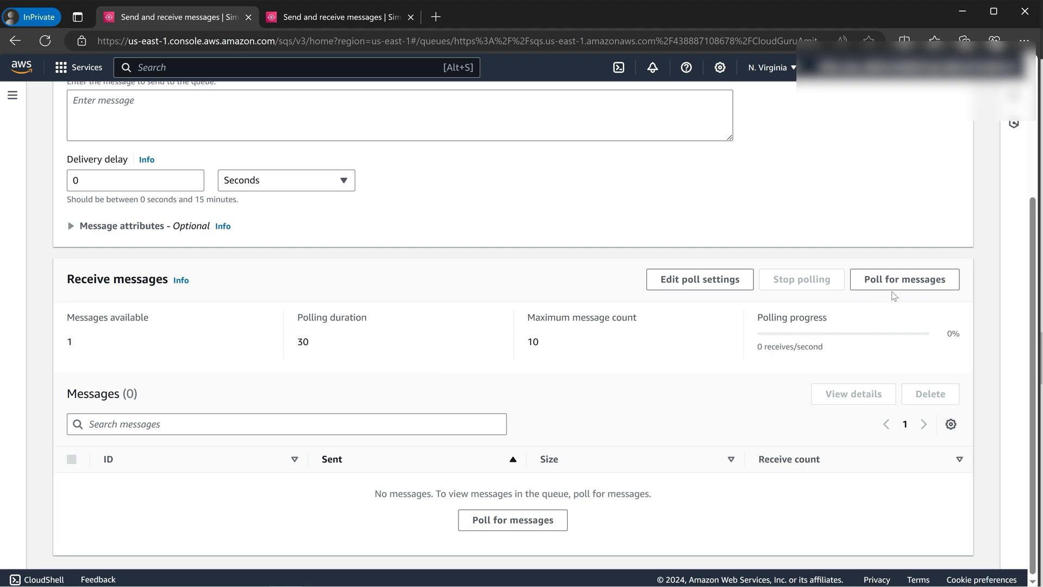
pyautogui.click(919, 281)
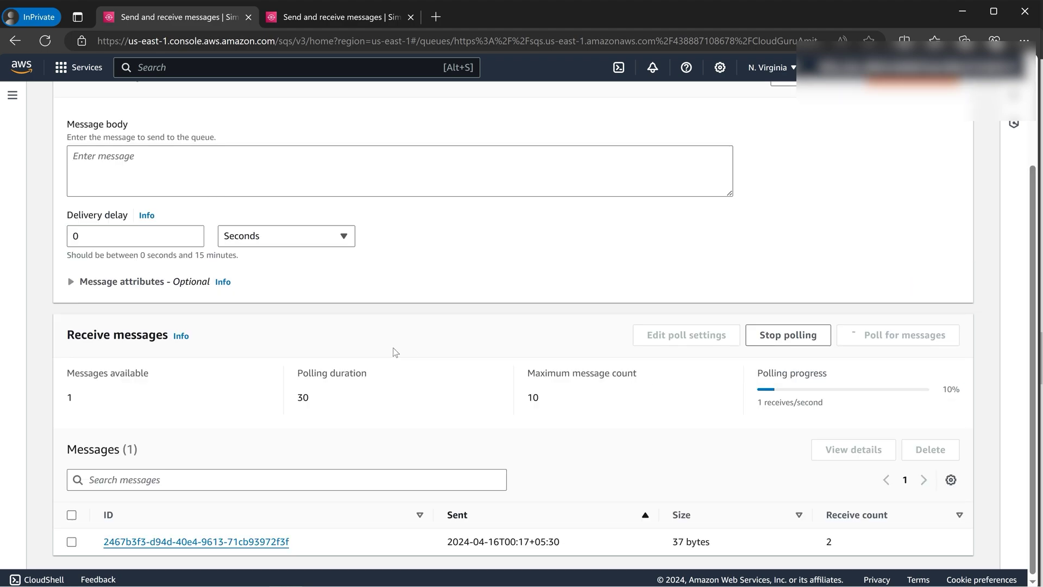
# Step: Compare the two open queue tabs and return the other tab to the Queues list
pyautogui.click(316, 11)
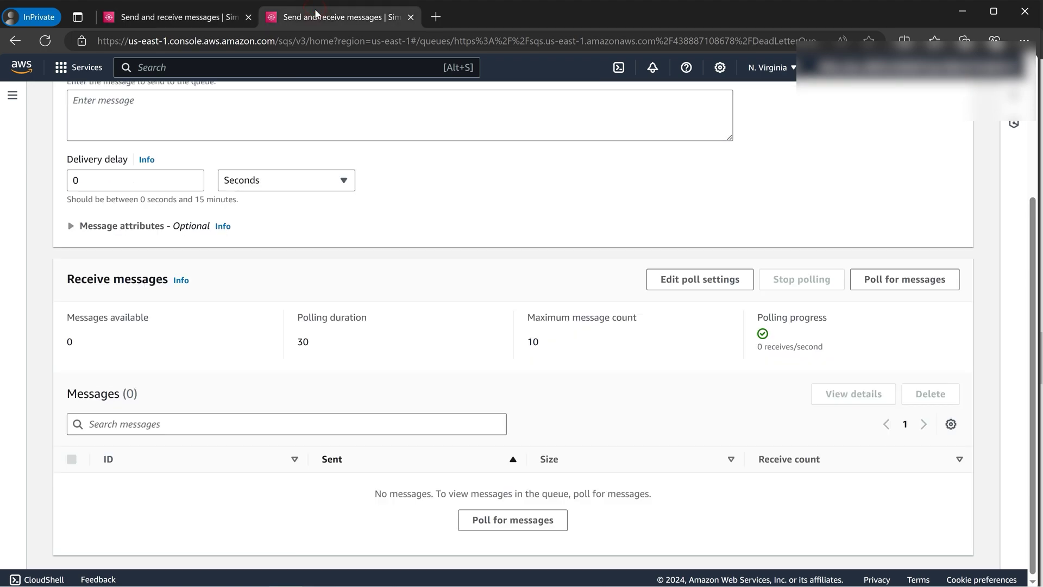
pyautogui.click(244, 17)
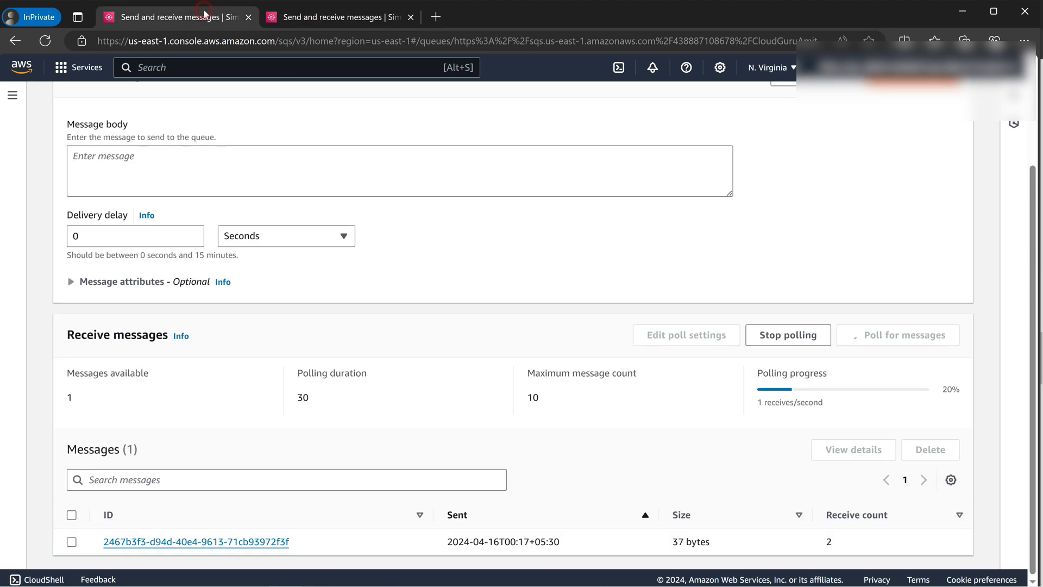
pyautogui.click(349, 16)
pyautogui.scroll(3, 242, 115)
pyautogui.click(147, 103)
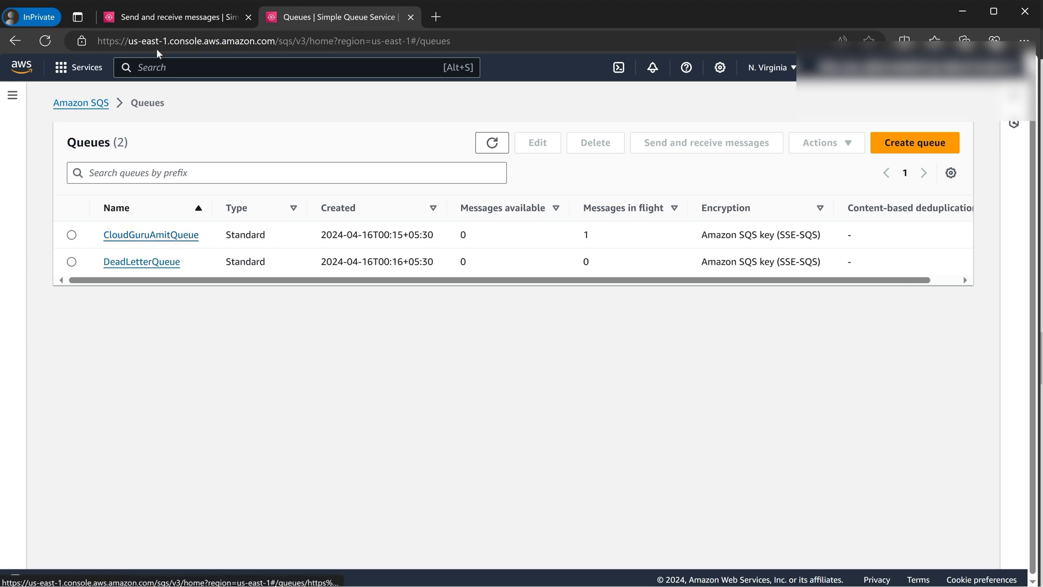
# Step: Switch to the first tab showing CloudGuruAmitQueue's received test message
pyautogui.click(150, 23)
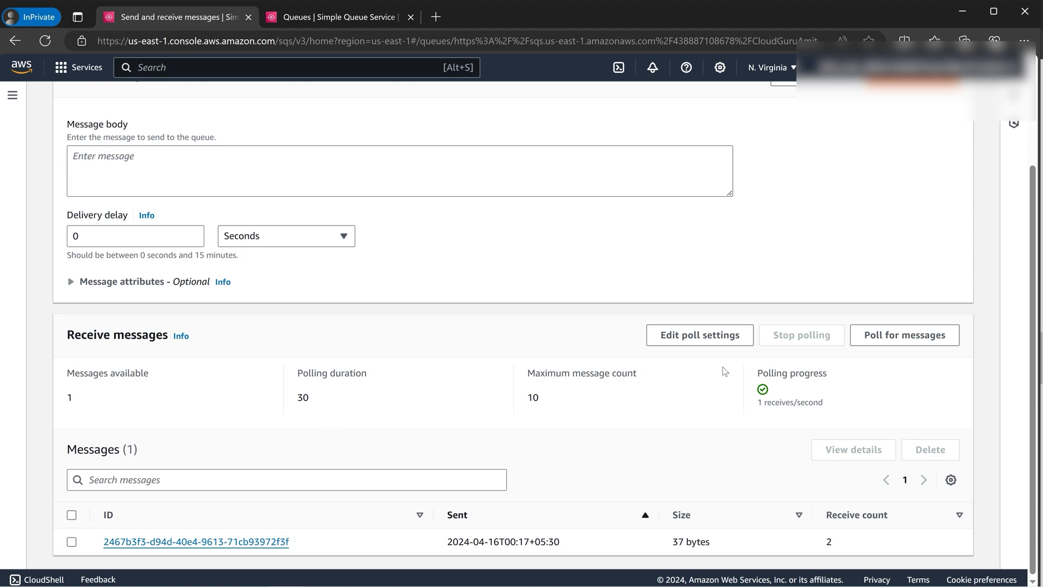
# Step: Display the received message body 'This is Cloud Guru Amit. My first SQS.' and glance at the queue list
pyautogui.click(189, 542)
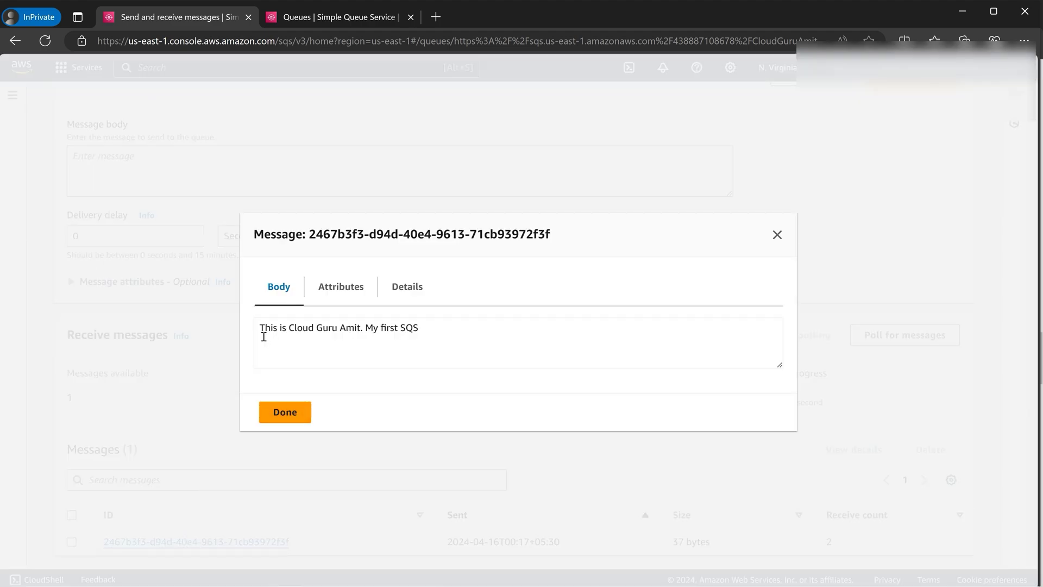
pyautogui.moveTo(255, 333); pyautogui.dragTo(473, 325)
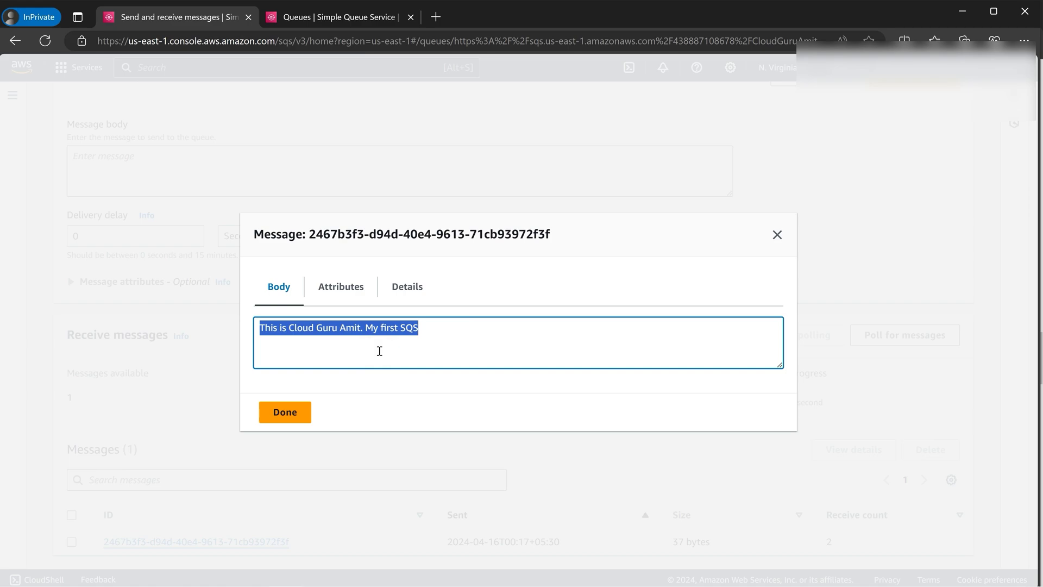
pyautogui.click(337, 16)
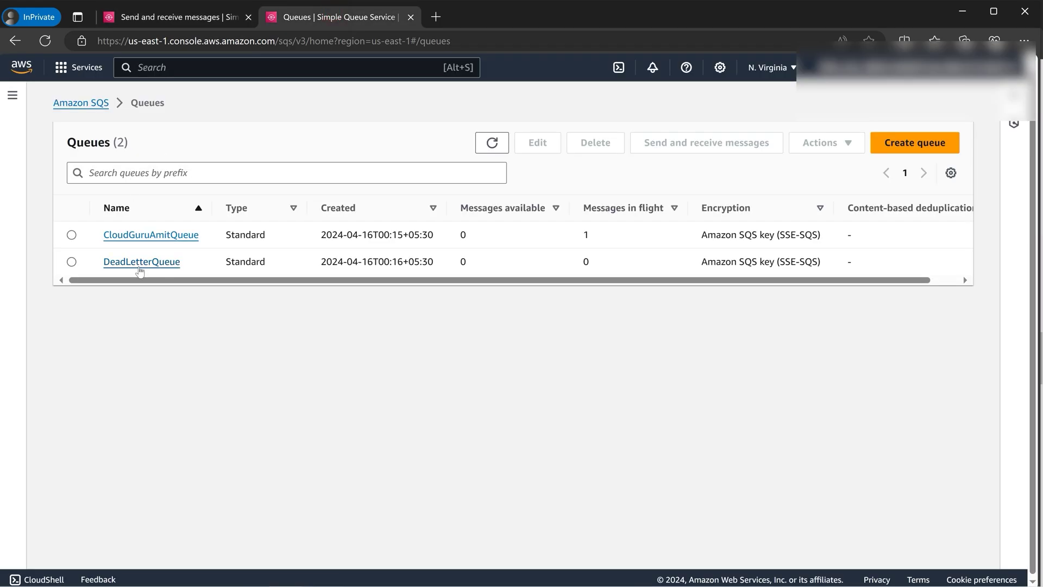
pyautogui.moveTo(189, 264); pyautogui.dragTo(122, 263)
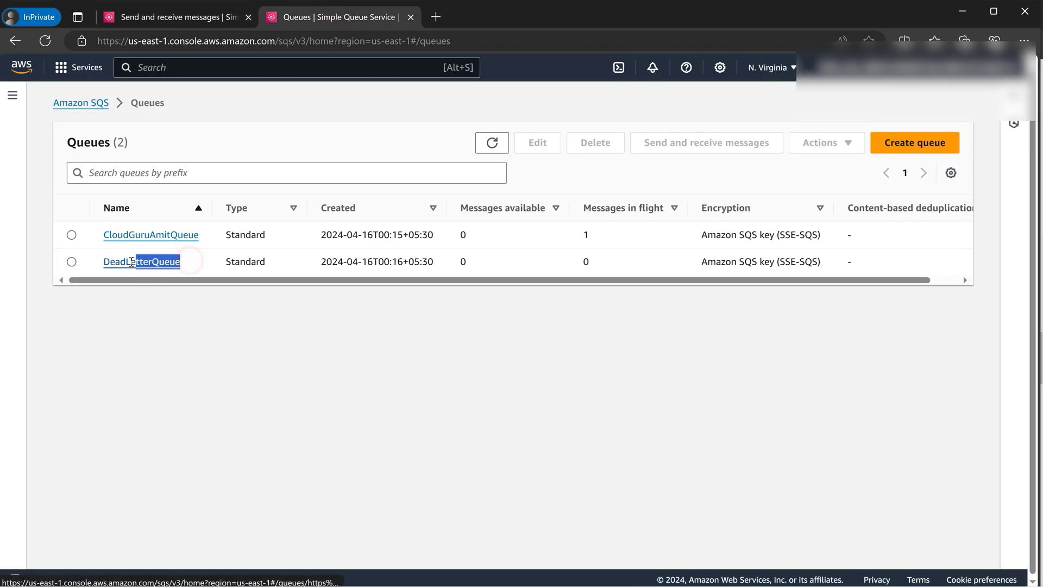
pyautogui.click(207, 17)
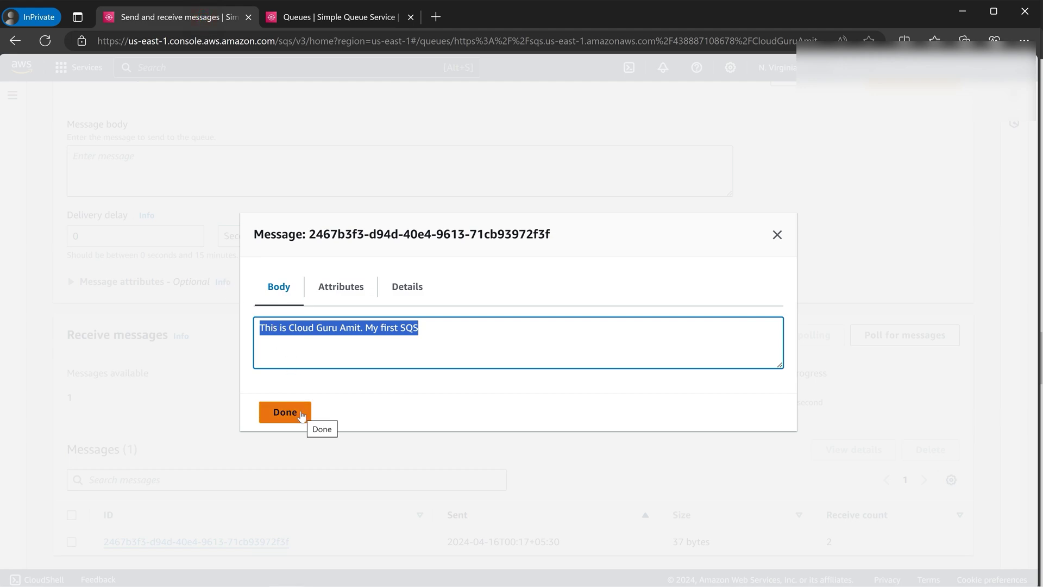